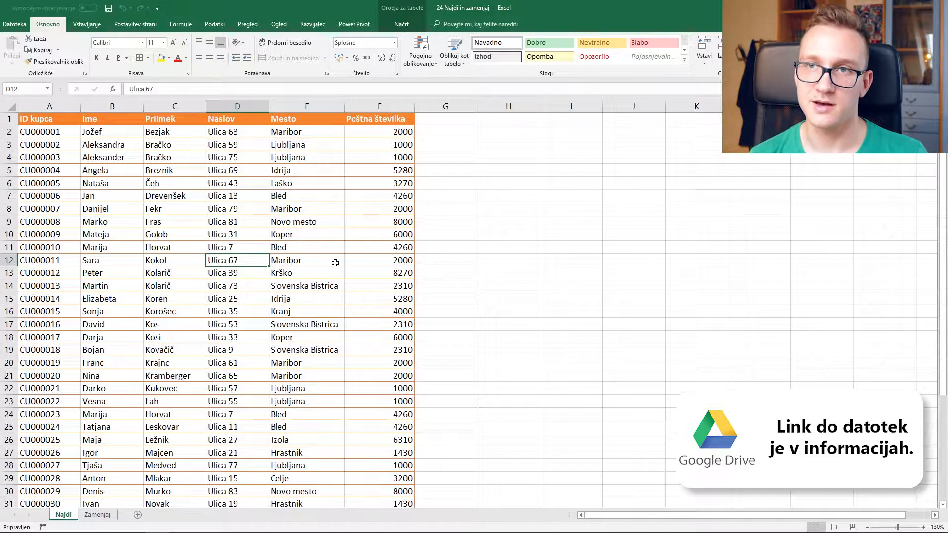
scroll(324, 245, up, 2)
scroll(323, 245, down, 7)
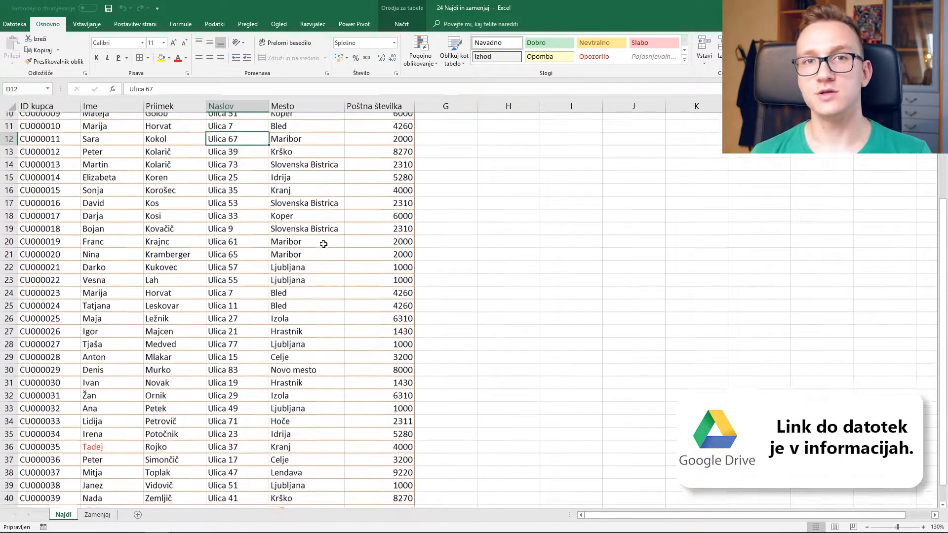
scroll(324, 247, up, 6)
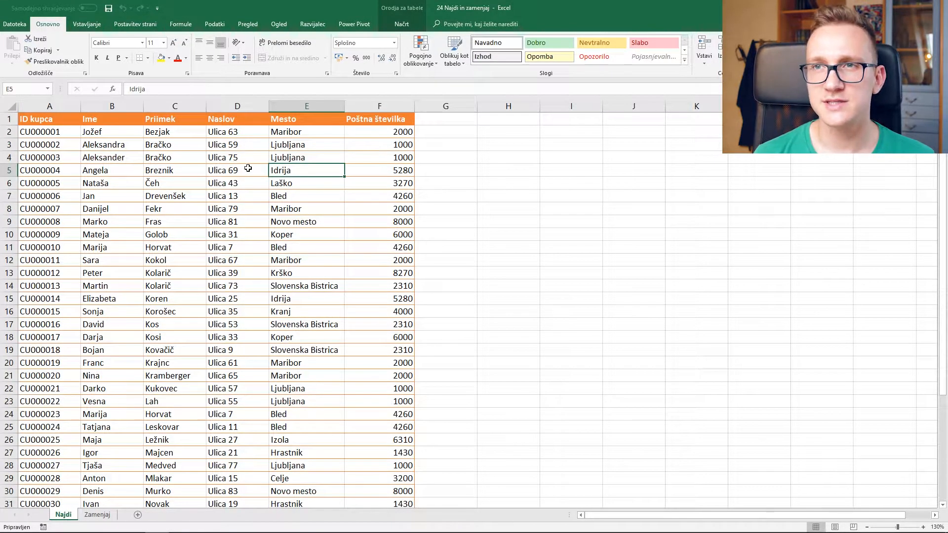
click(248, 168)
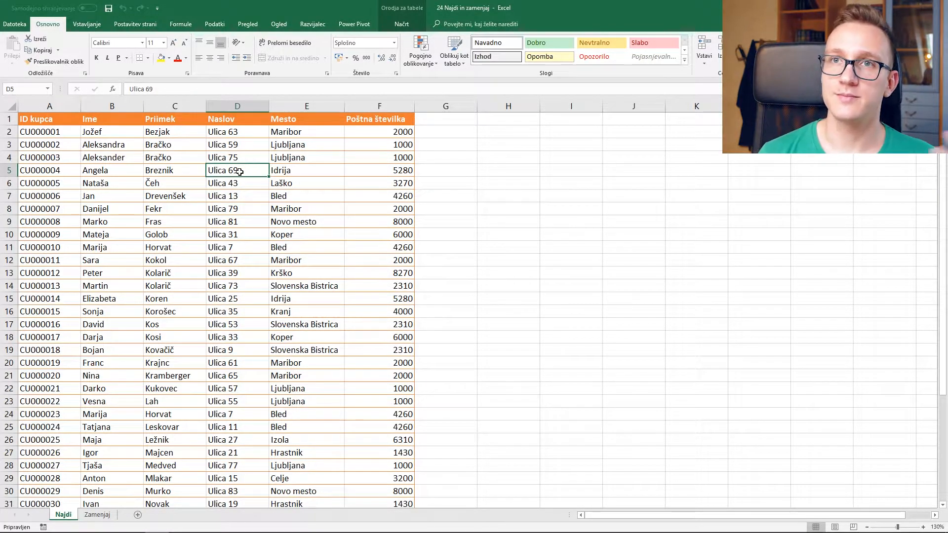
scroll(190, 326, down, 3)
scroll(163, 236, up, 2)
scroll(164, 237, up, 1)
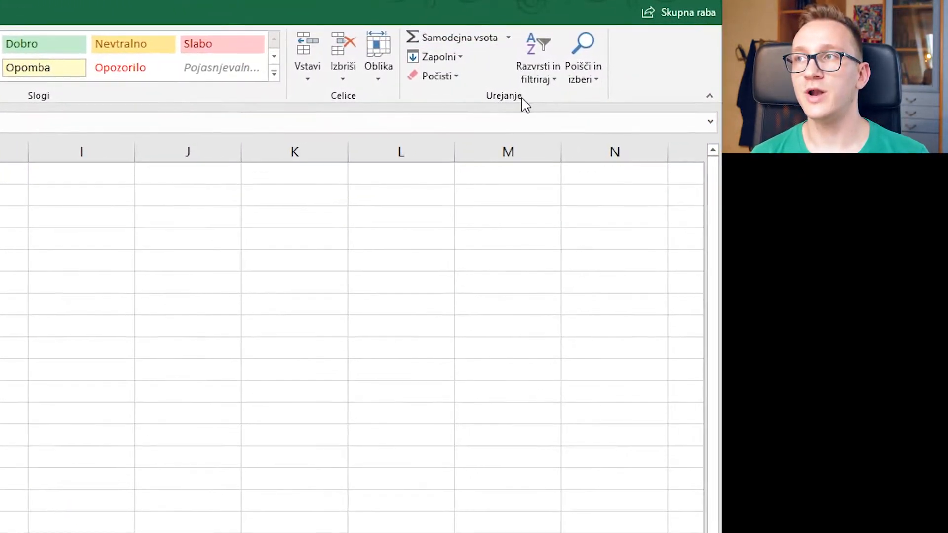
Search the customer list for a customer's first name and step through its matches.
click(591, 82)
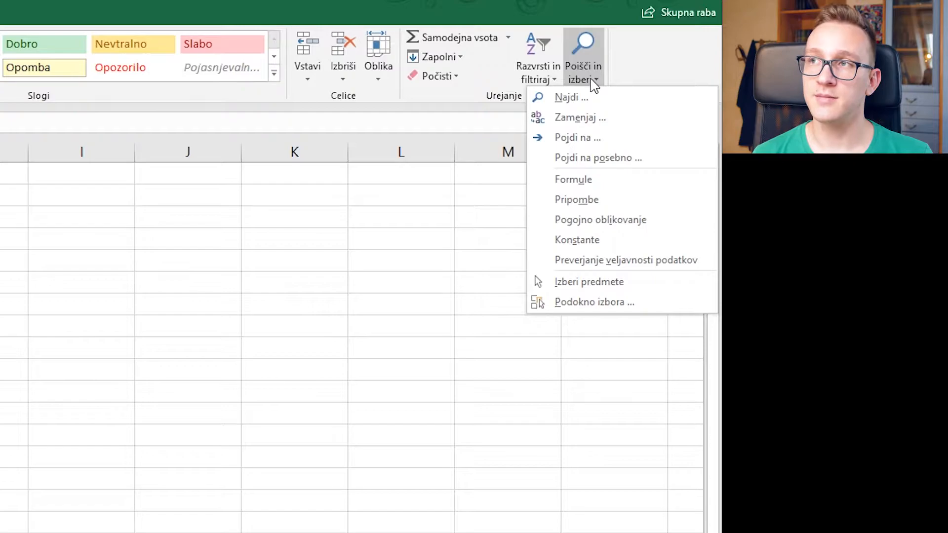
click(609, 101)
drag(566, 286, 454, 309)
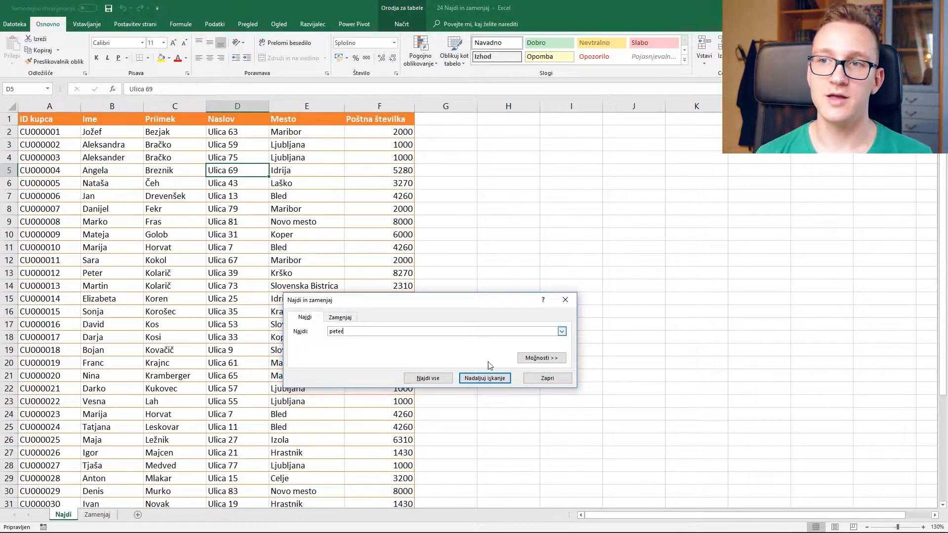
click(473, 381)
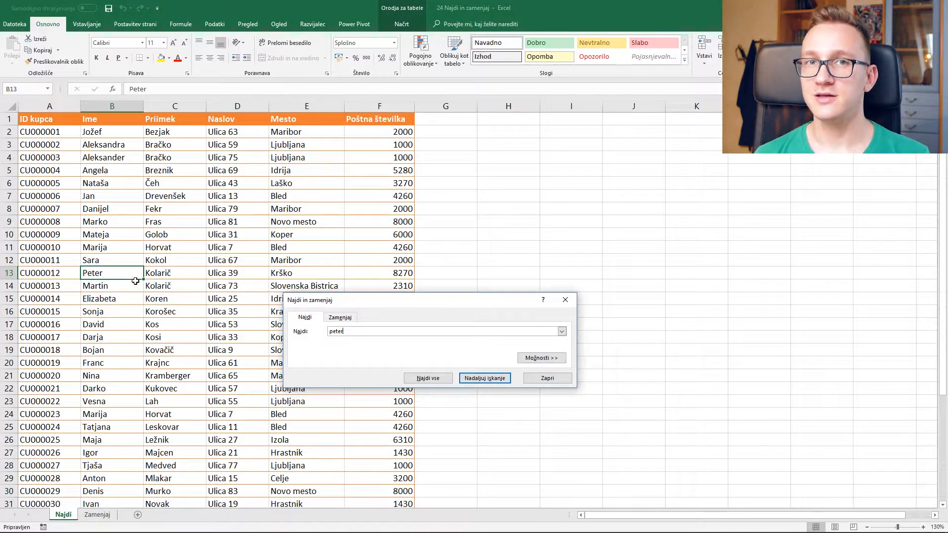
click(486, 379)
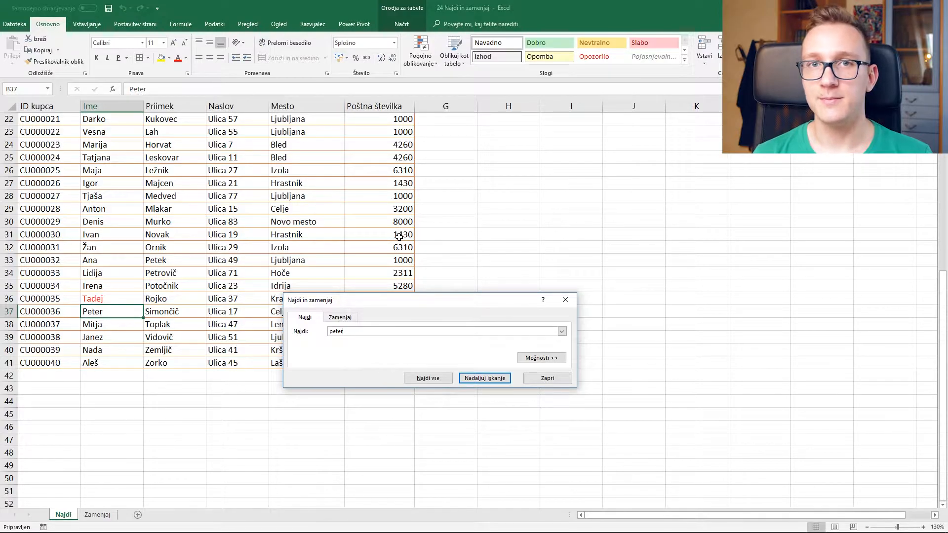
click(476, 378)
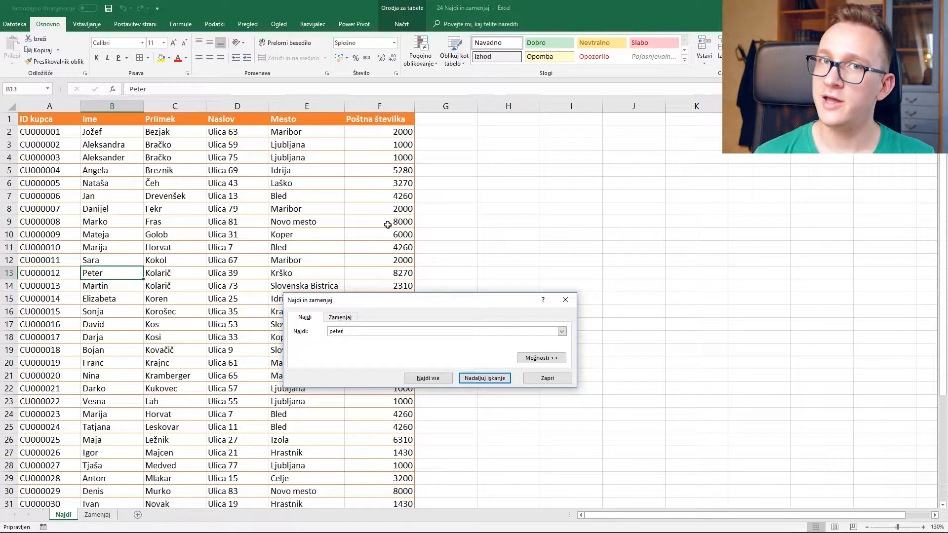
Expand the additional search options and clear the search text.
scroll(315, 178, down, 5)
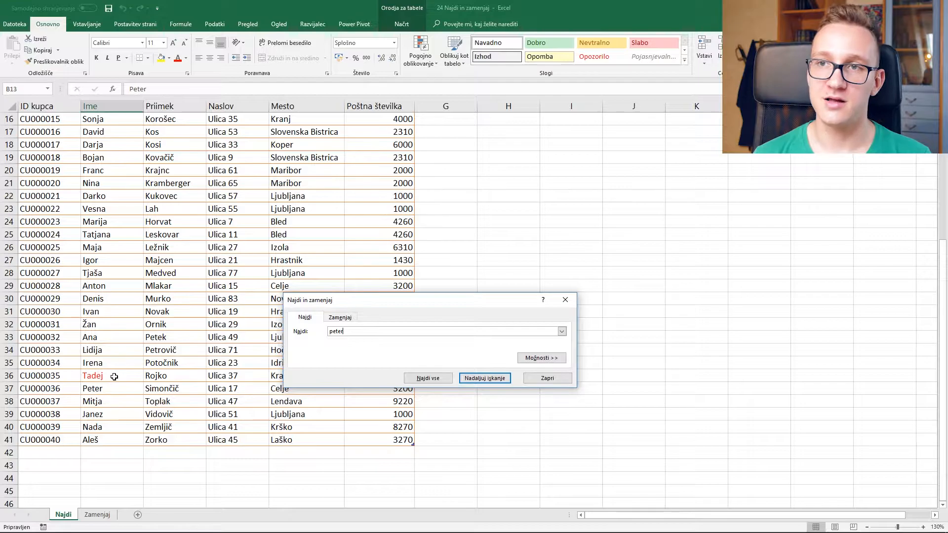
scroll(114, 376, up, 2)
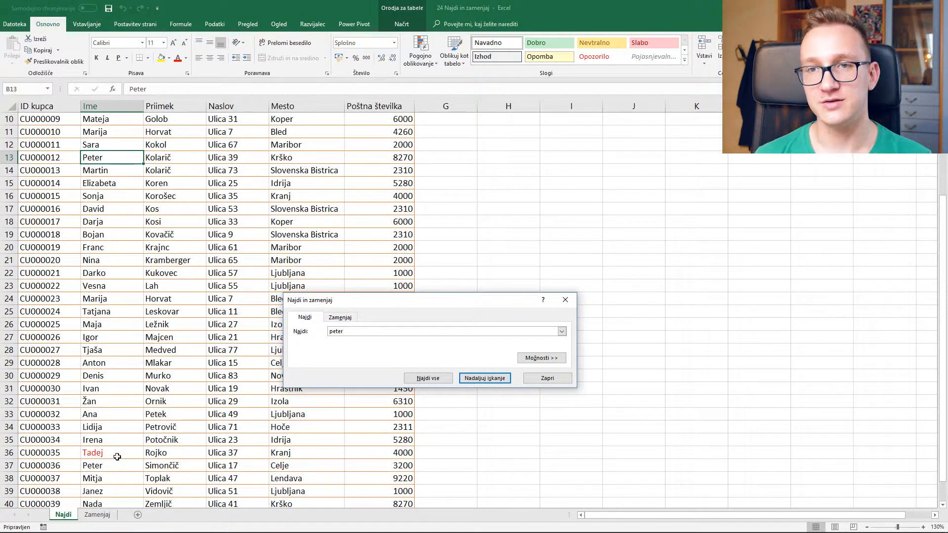
scroll(117, 457, up, 3)
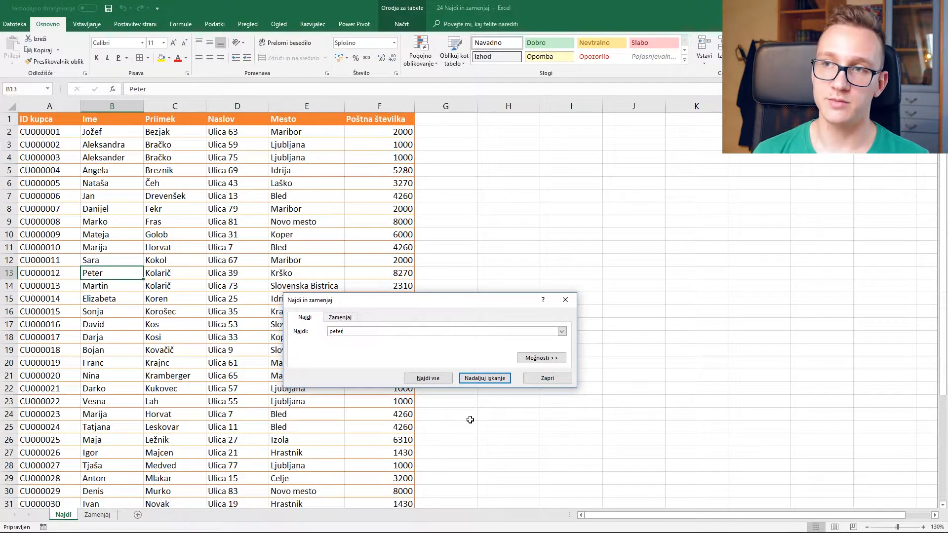
click(559, 359)
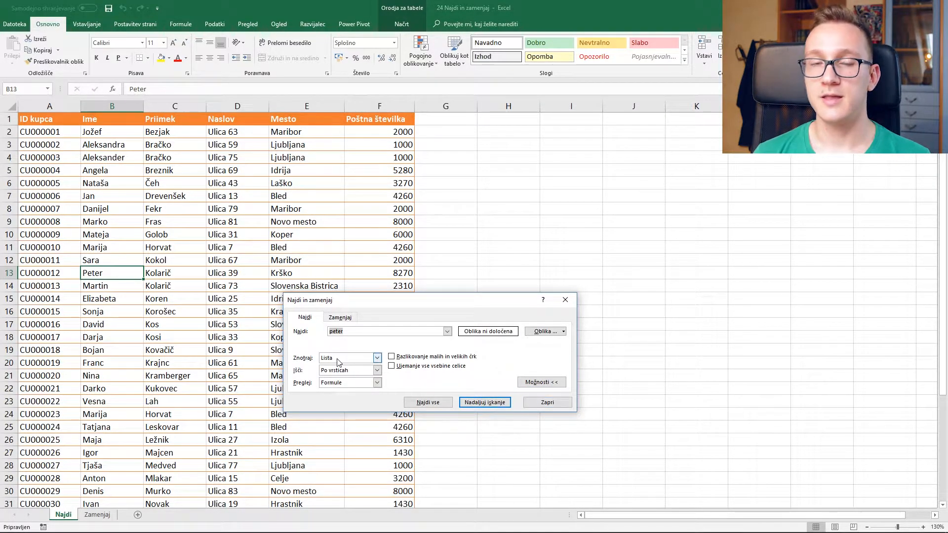
key(BackSpace)
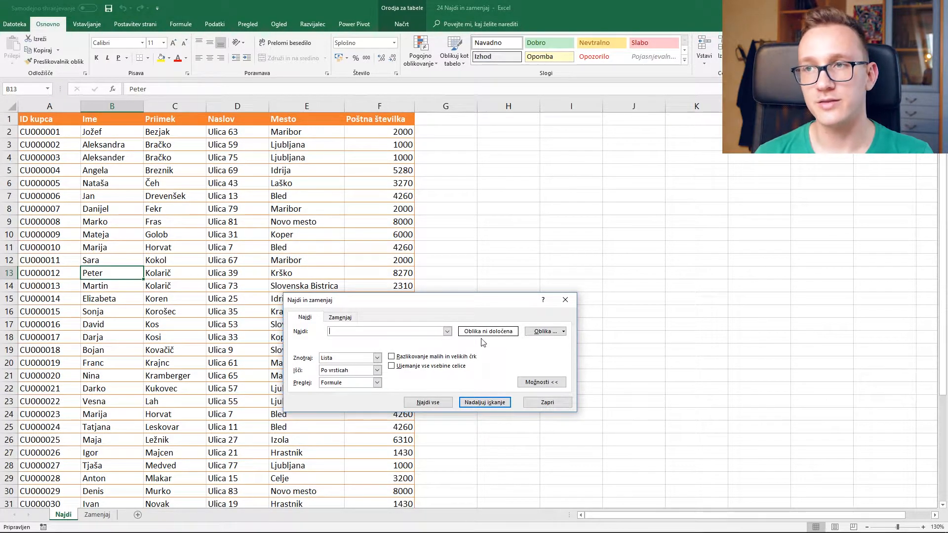
Set the search format to a red font colour and find the next cell with that formatting.
click(536, 332)
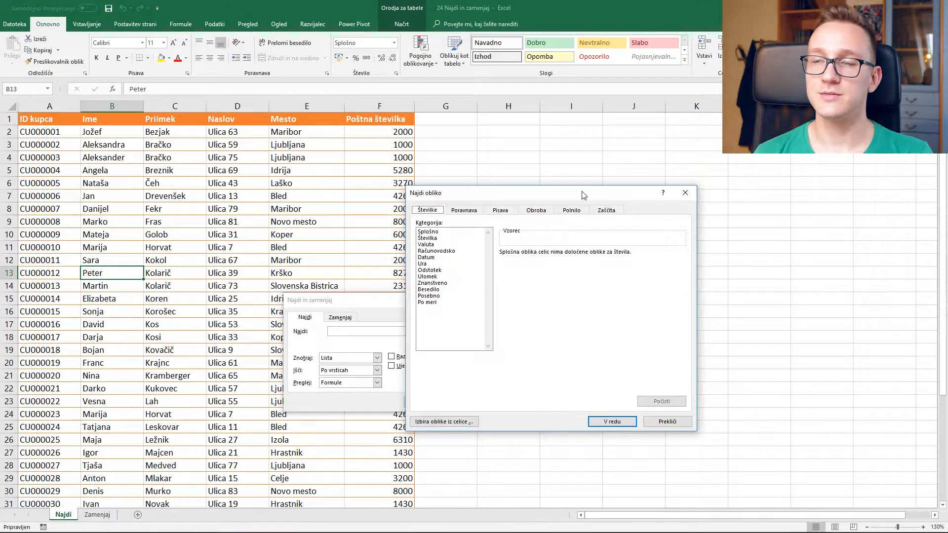
drag(584, 195, 580, 208)
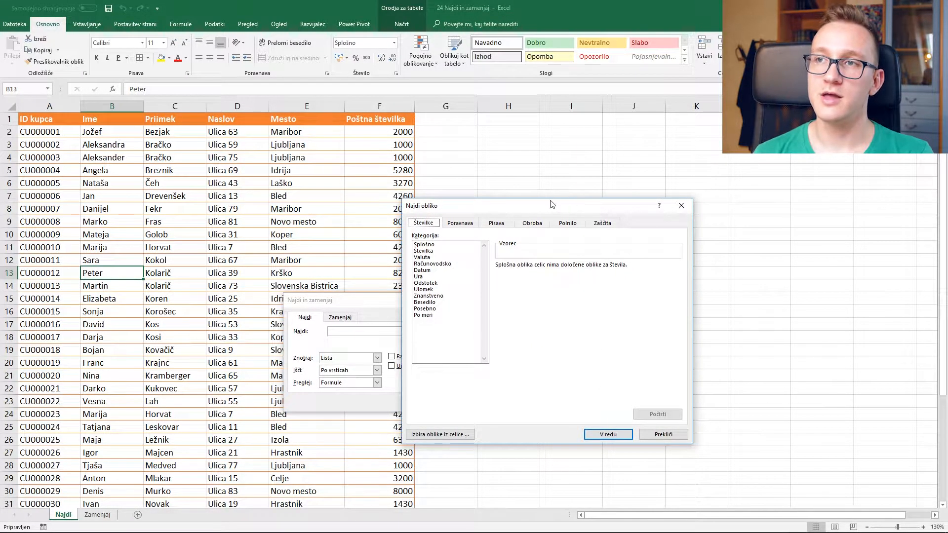
click(497, 225)
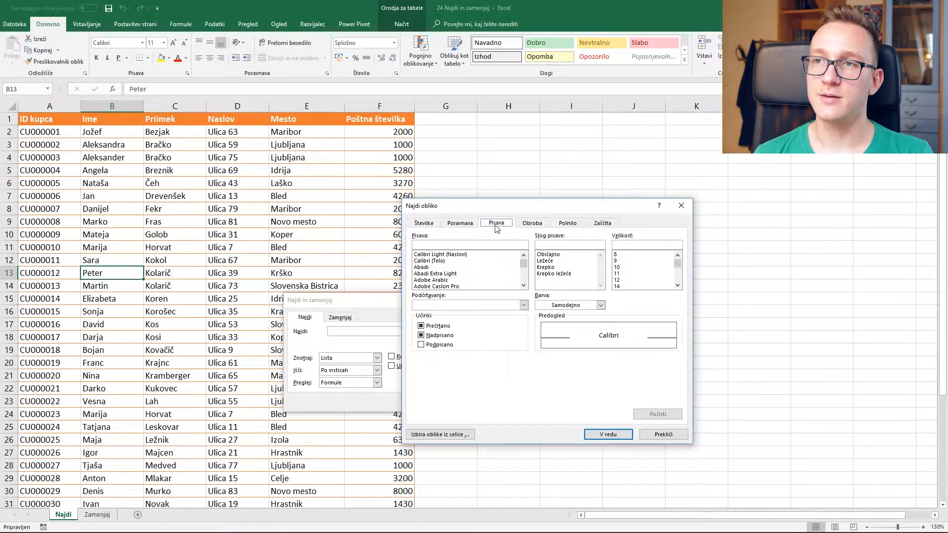
click(578, 309)
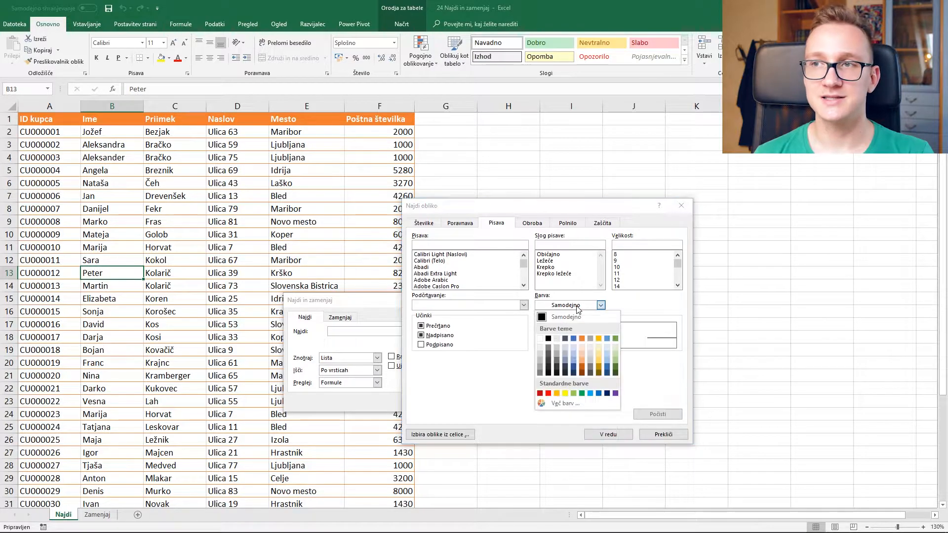
click(548, 393)
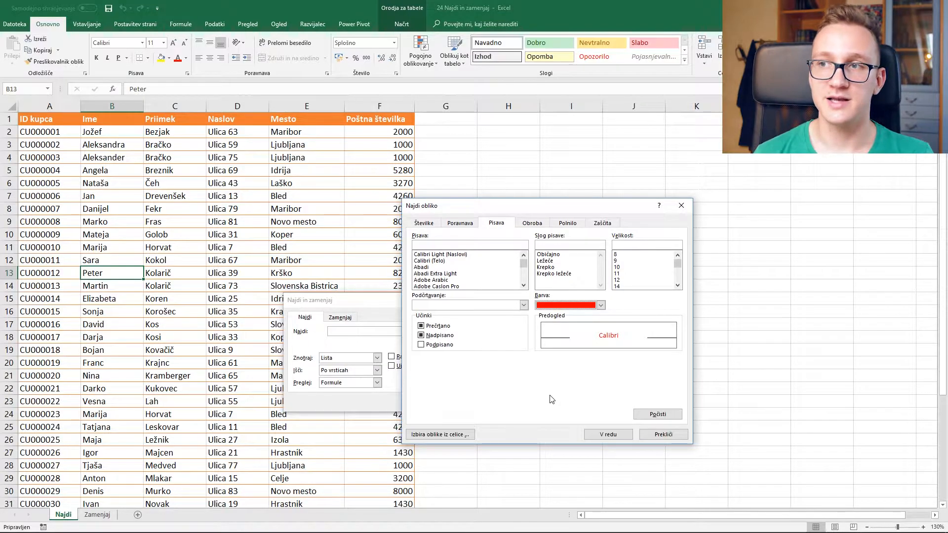
click(608, 434)
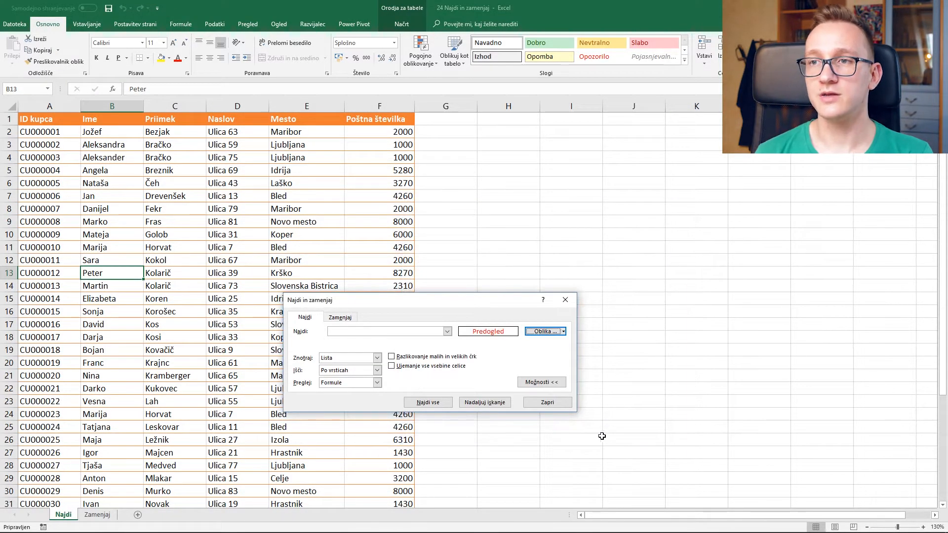
click(465, 402)
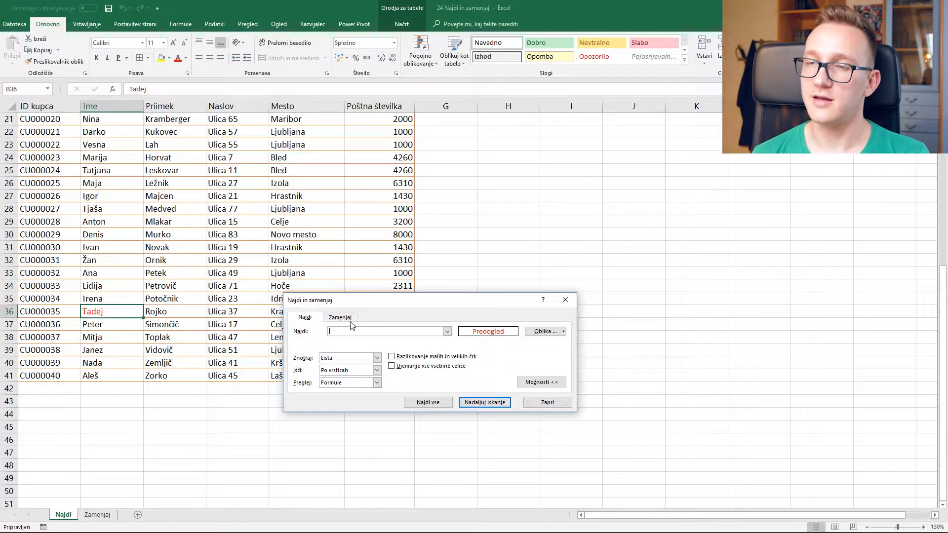
Try to find a customer's first name with the red font format still applied to the search.
drag(341, 300, 407, 249)
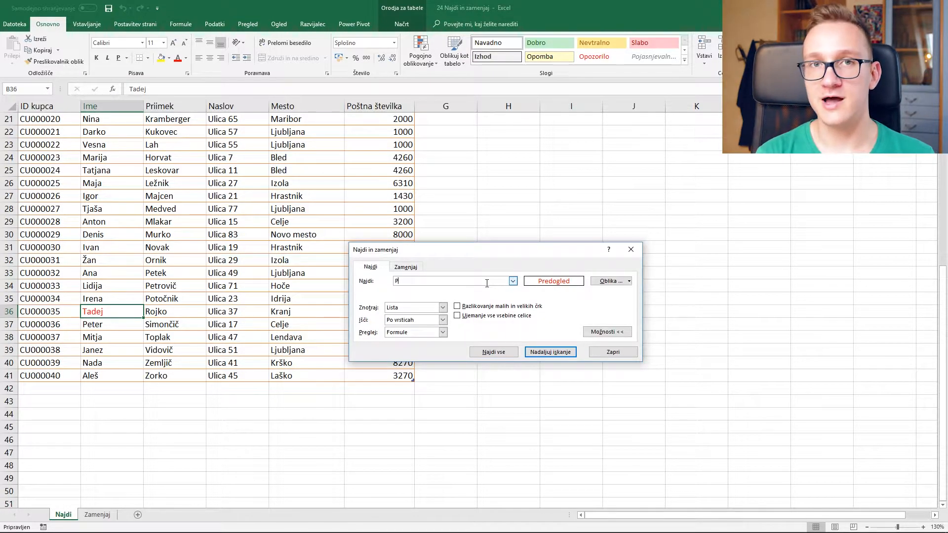
key(Return)
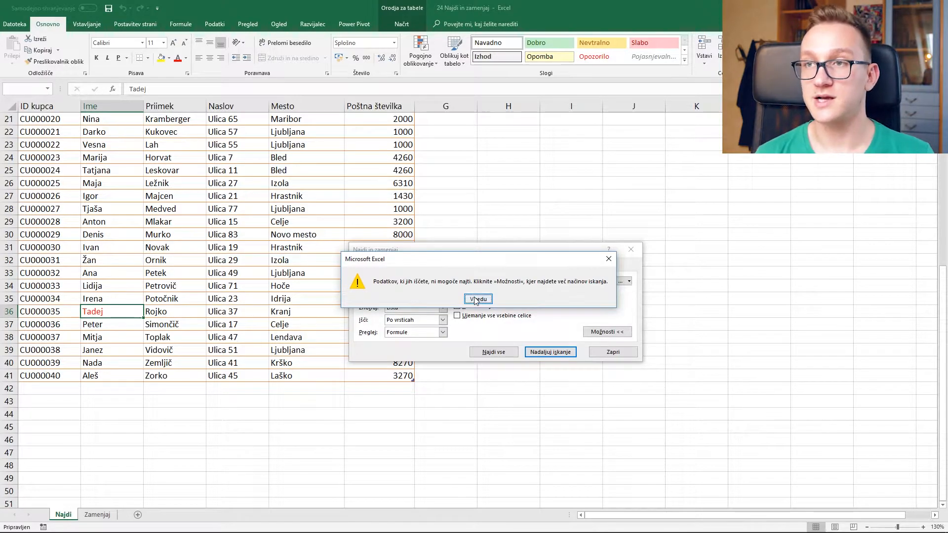
click(476, 299)
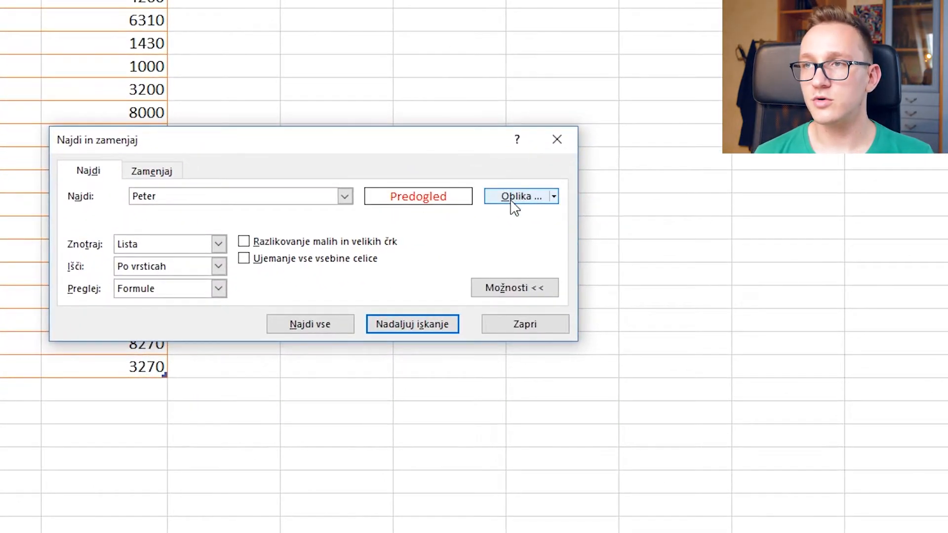
Clear the red font format from the search criteria and find the customer's first name again.
click(605, 283)
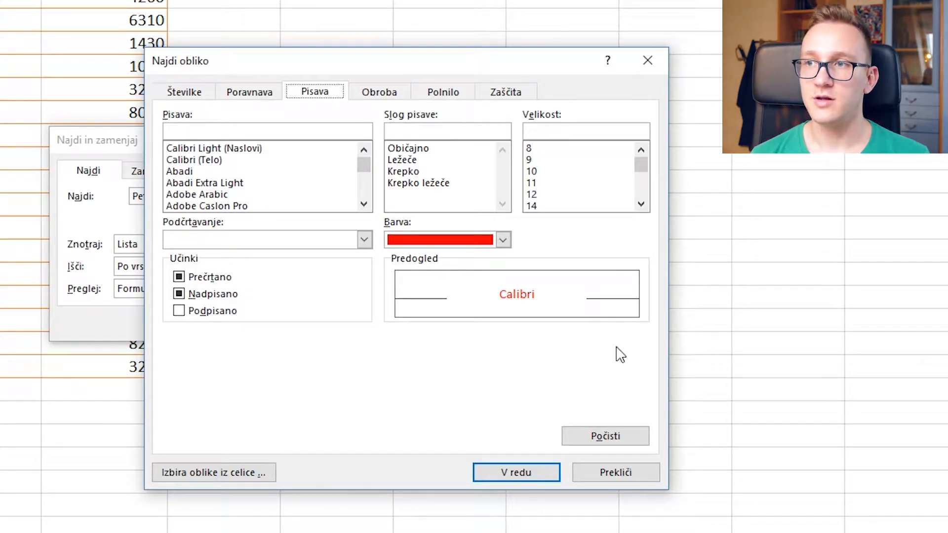
click(634, 442)
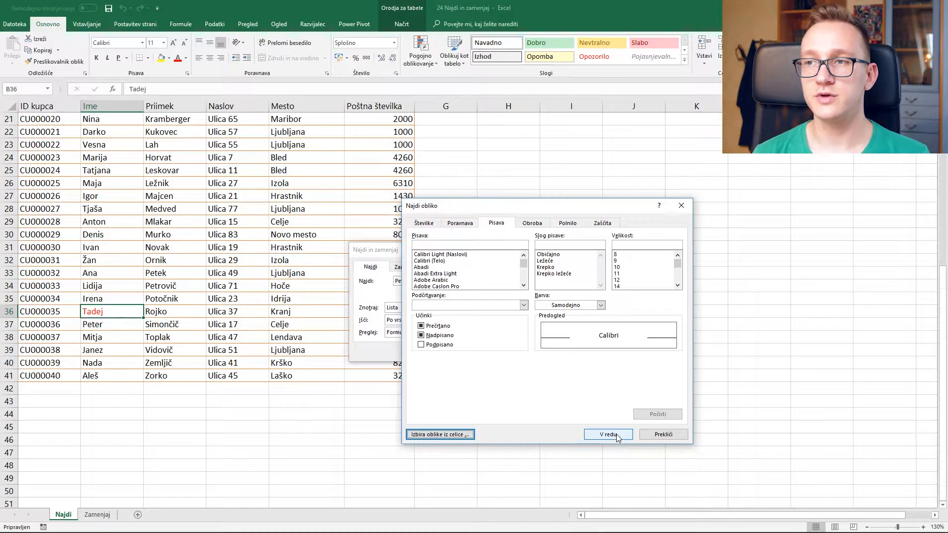
click(516, 473)
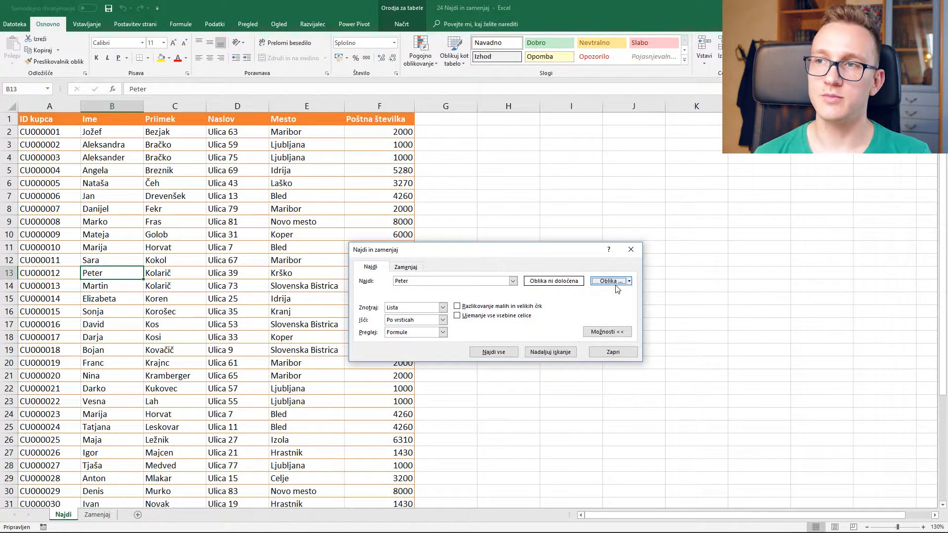
Examine the font format criteria and the choices for search scope, search order and look-in content, keeping the current settings.
click(614, 282)
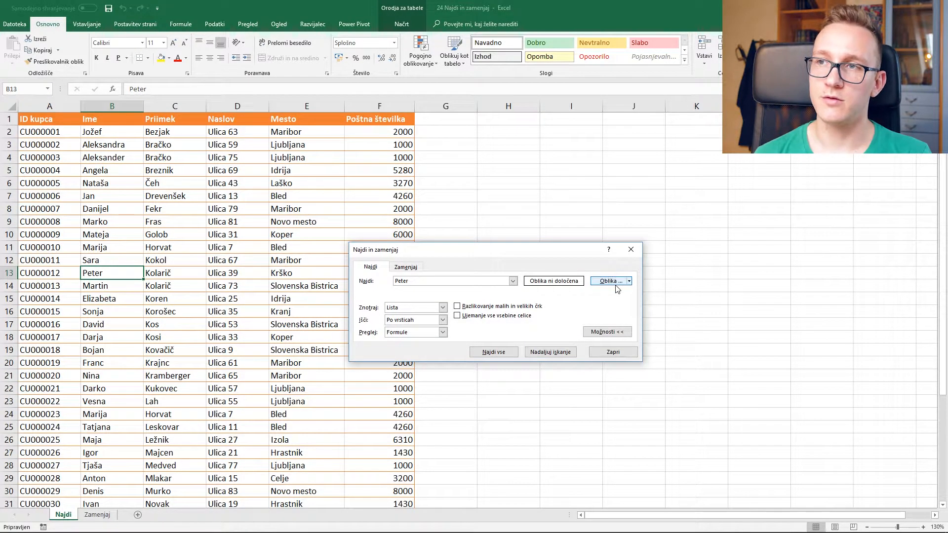
drag(602, 240, 602, 226)
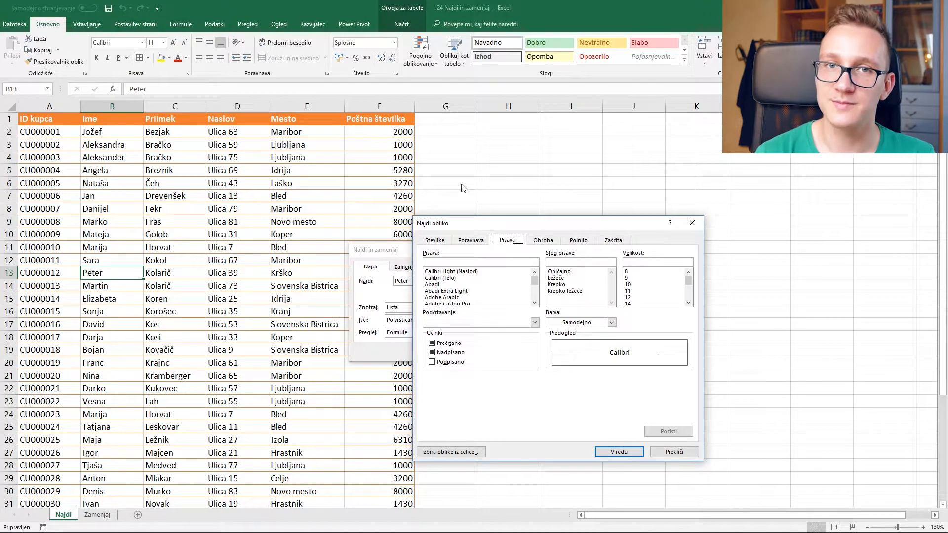
click(662, 453)
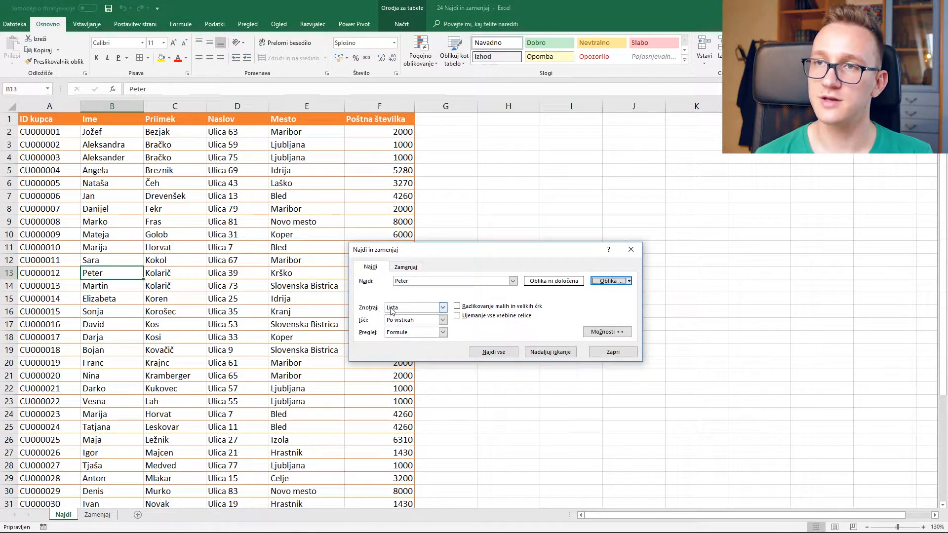
click(430, 309)
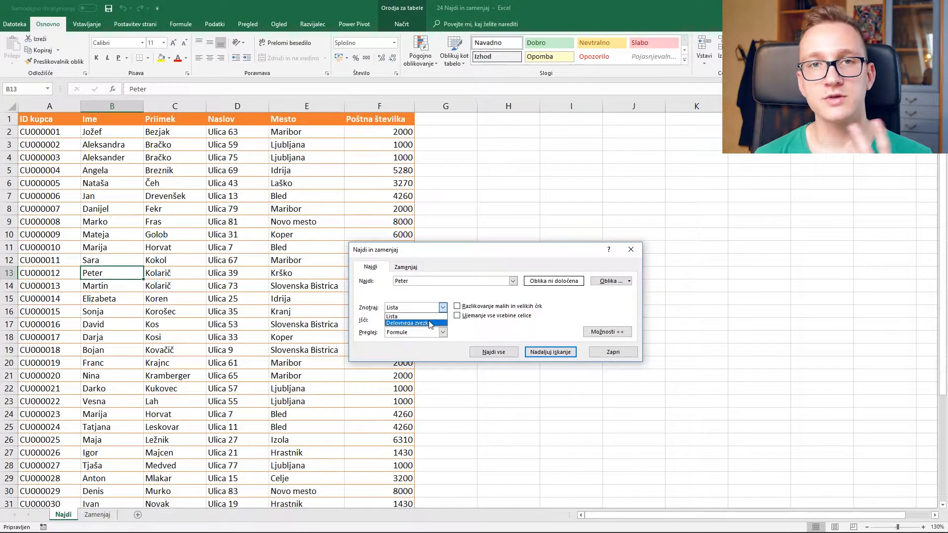
click(432, 317)
click(435, 321)
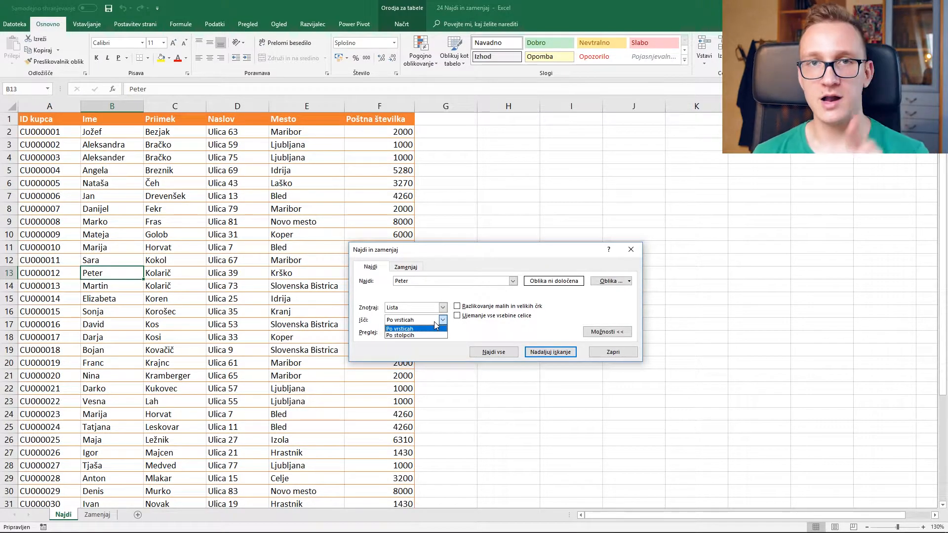
click(434, 321)
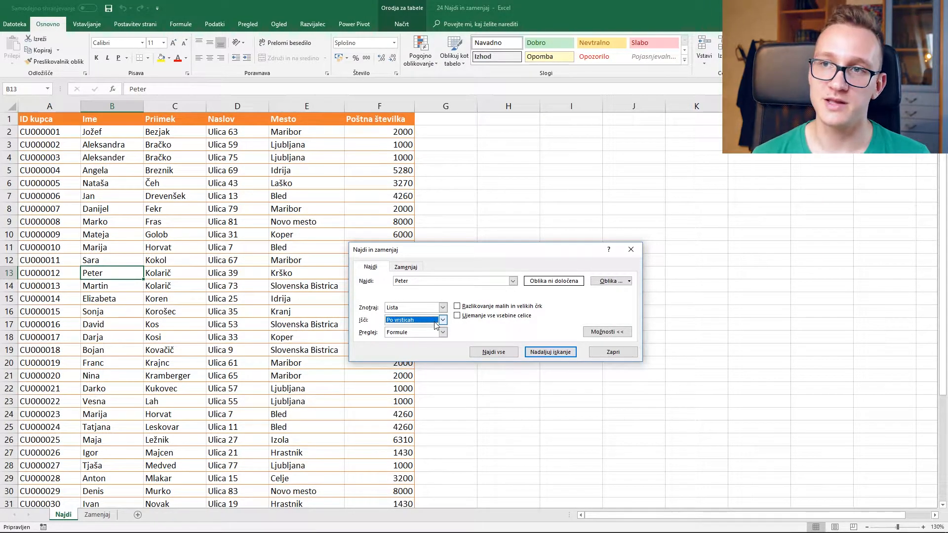
click(439, 334)
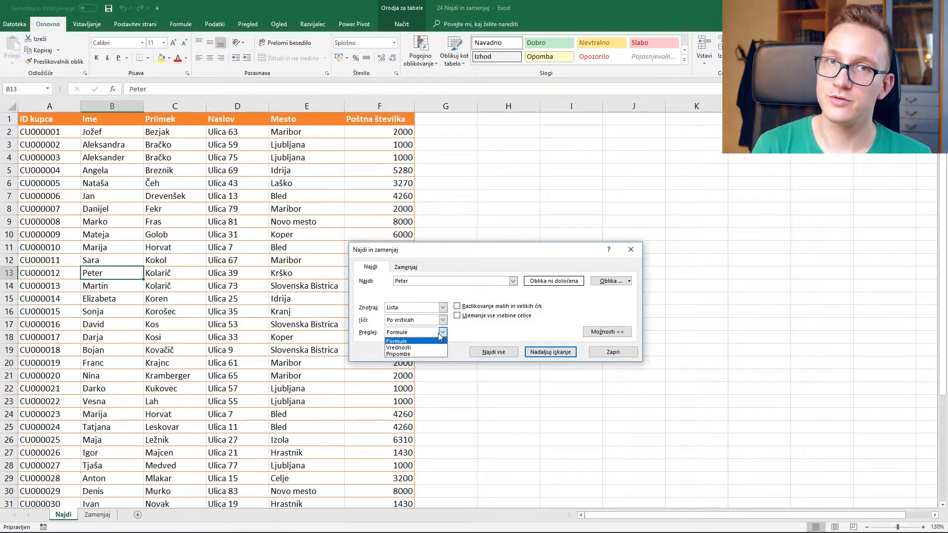
click(439, 334)
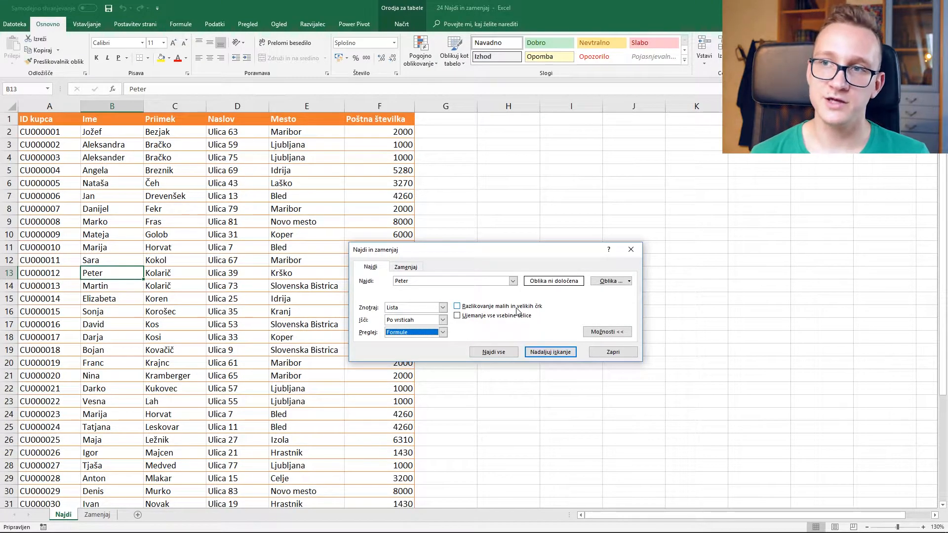
Examine the match-case and entire-cell-contents options for the current search text, and close Find and Replace.
drag(420, 281, 385, 284)
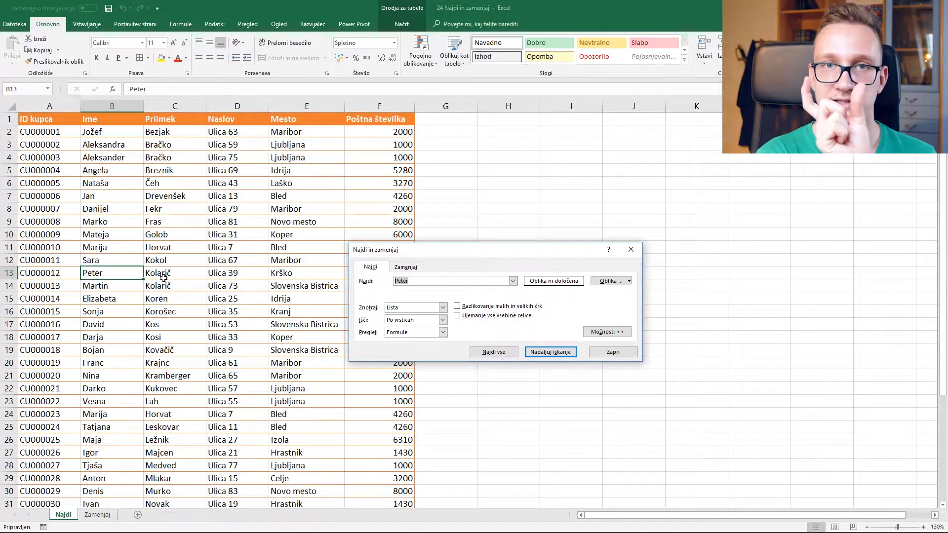
click(415, 284)
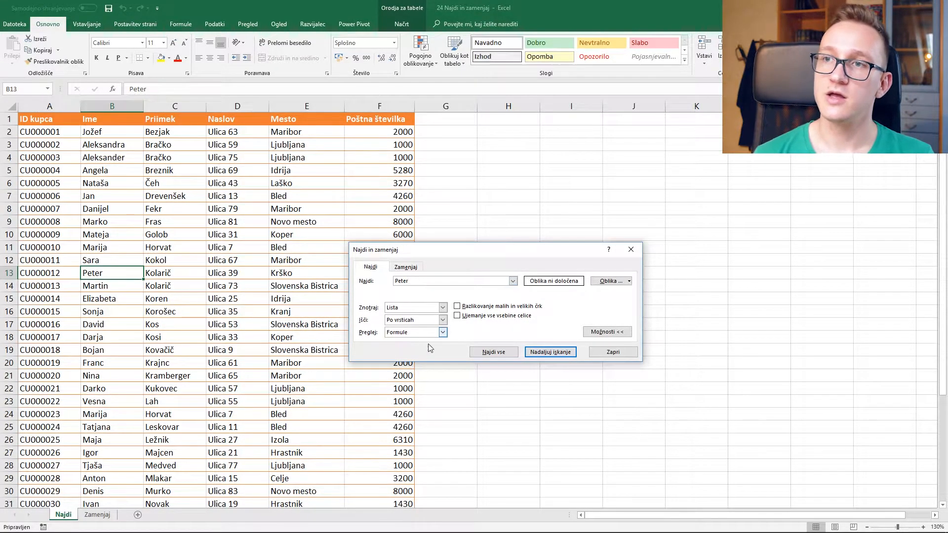
click(457, 317)
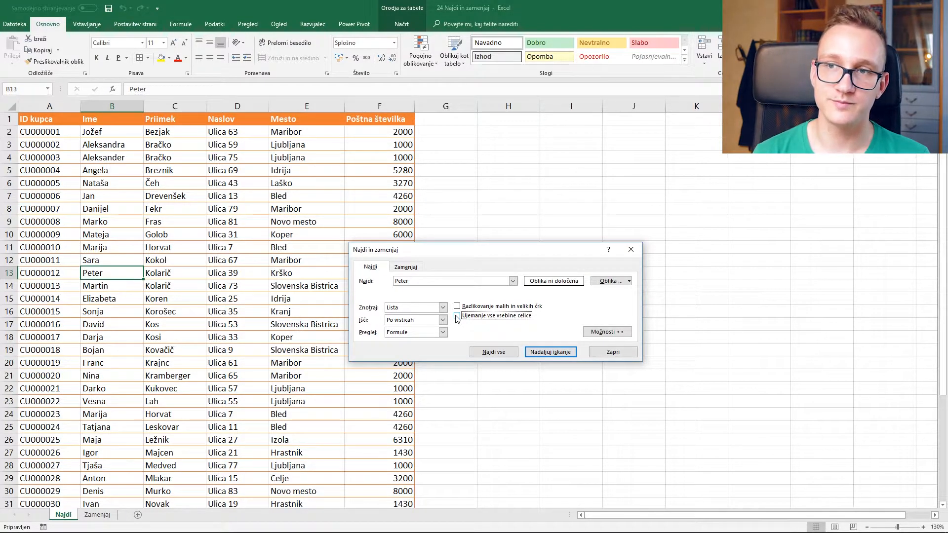
click(635, 351)
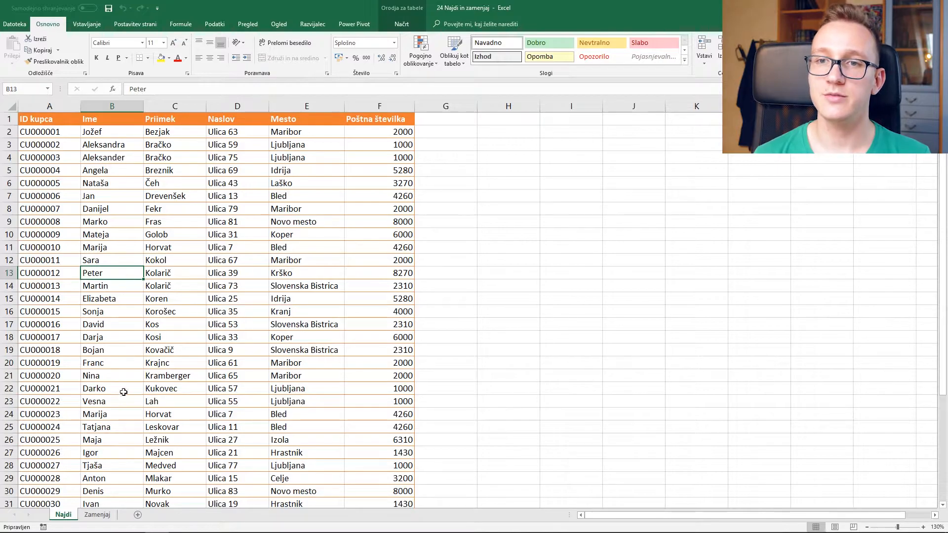
Switch to the Zamenjaj sheet and select cell B3 with the Beach entry in the Lokacija column.
click(102, 519)
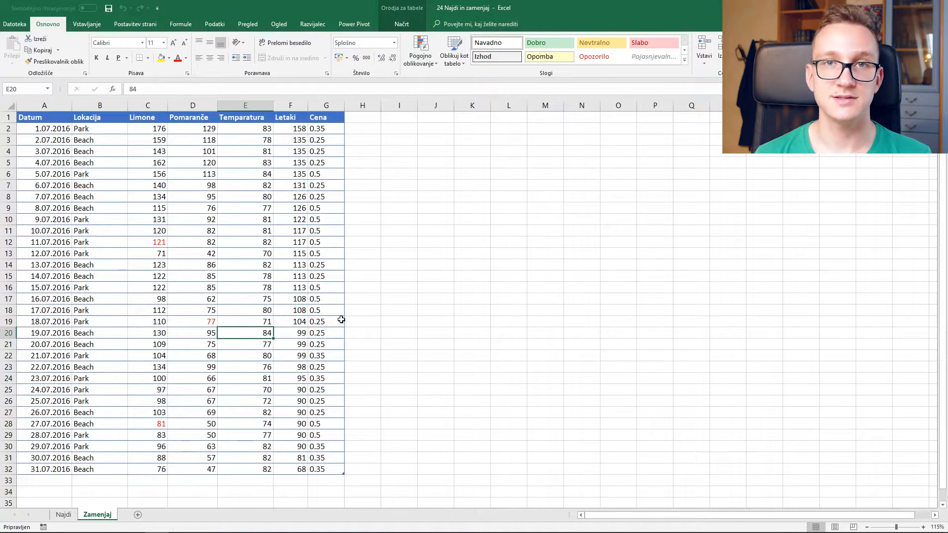
scroll(341, 320, up, 1)
click(212, 207)
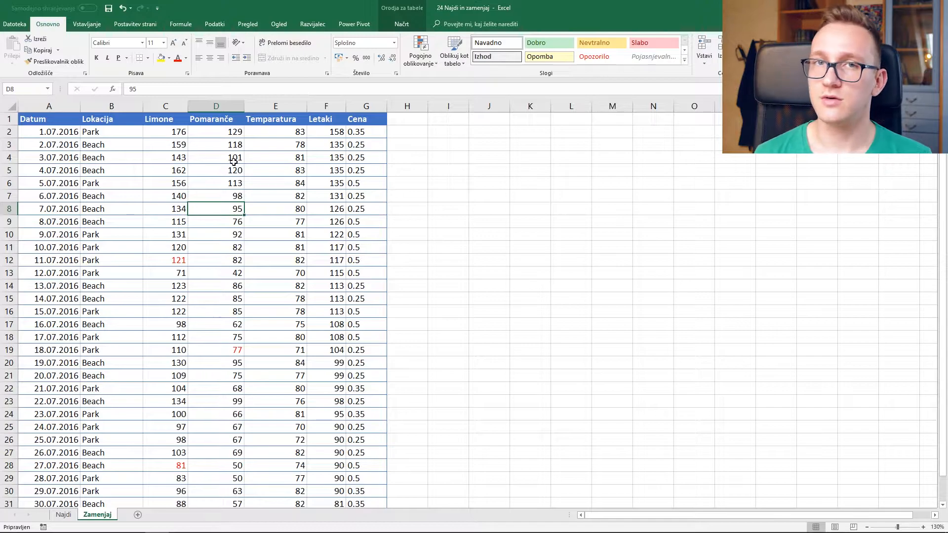
click(112, 157)
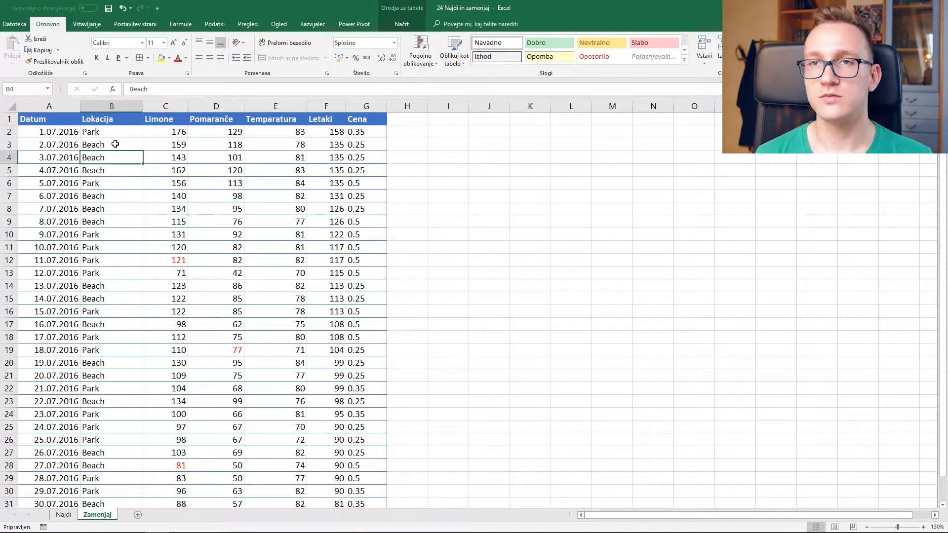
click(118, 145)
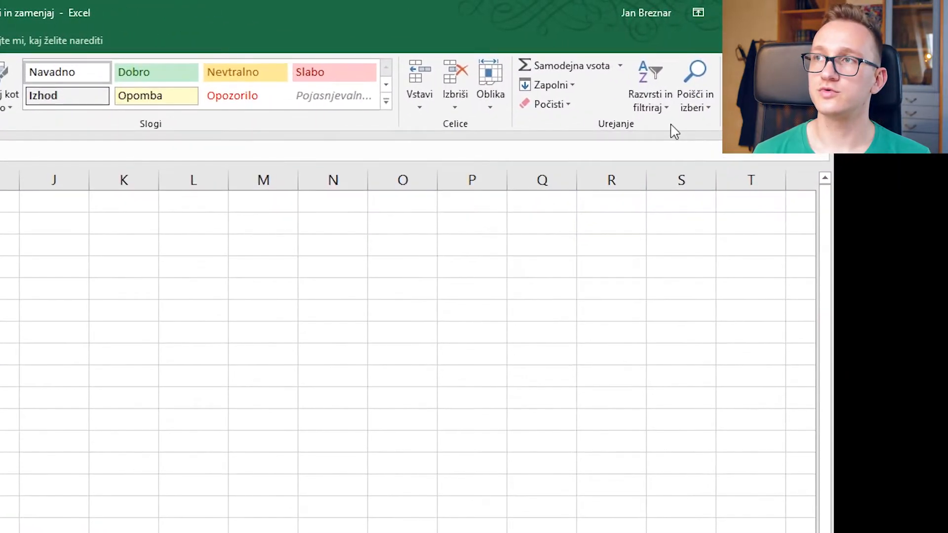
Open the Replace function for this sheet and collapse its extended options.
click(710, 108)
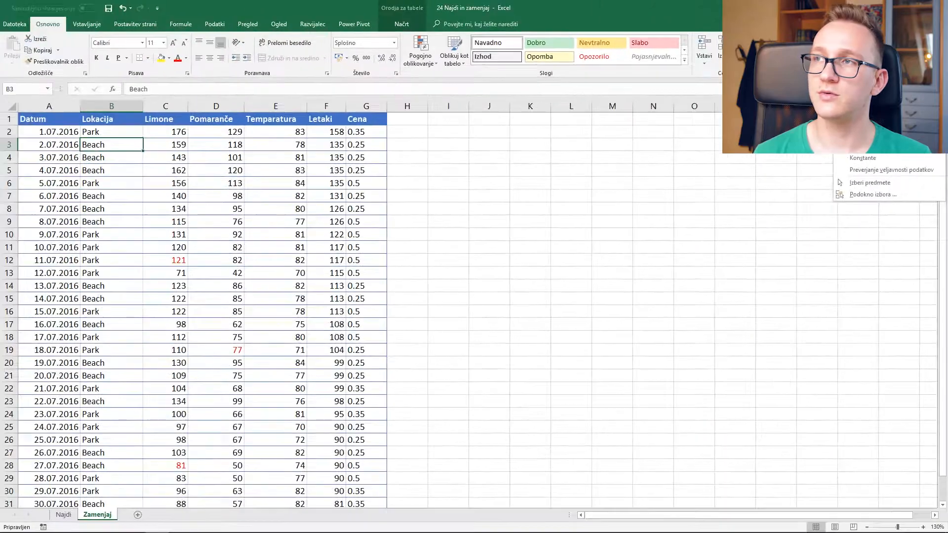
click(864, 86)
drag(494, 265, 480, 224)
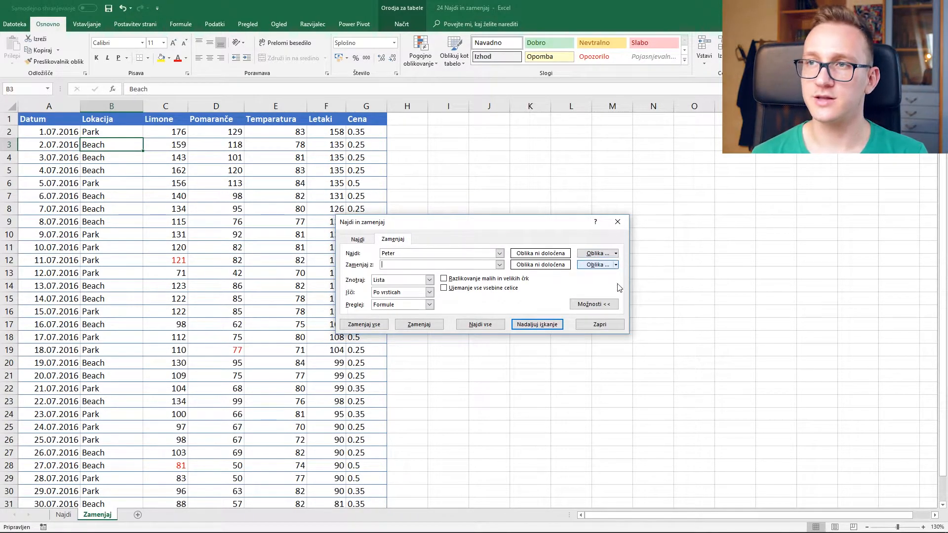
click(612, 306)
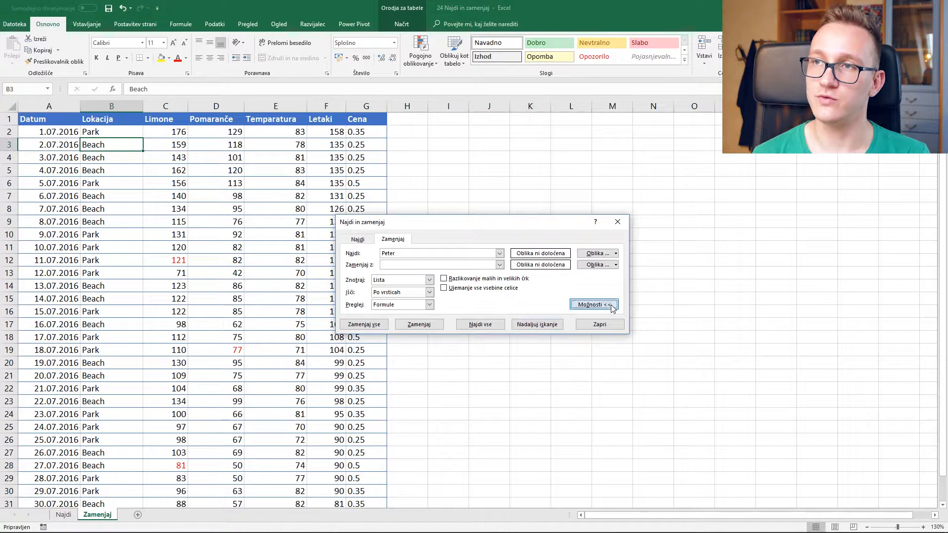
Replace all occurrences of "beach" with "Plaža" on the sheet.
double_click(386, 253)
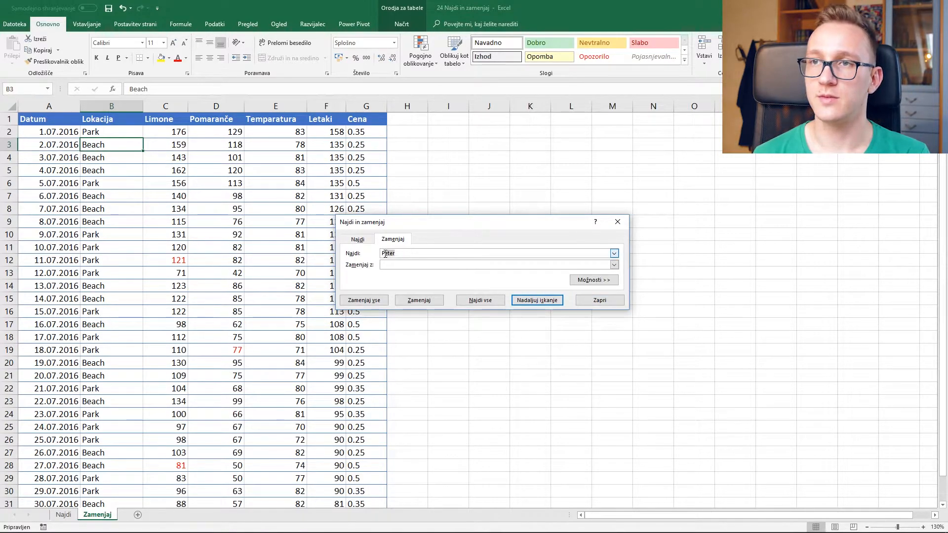
key(BackSpace)
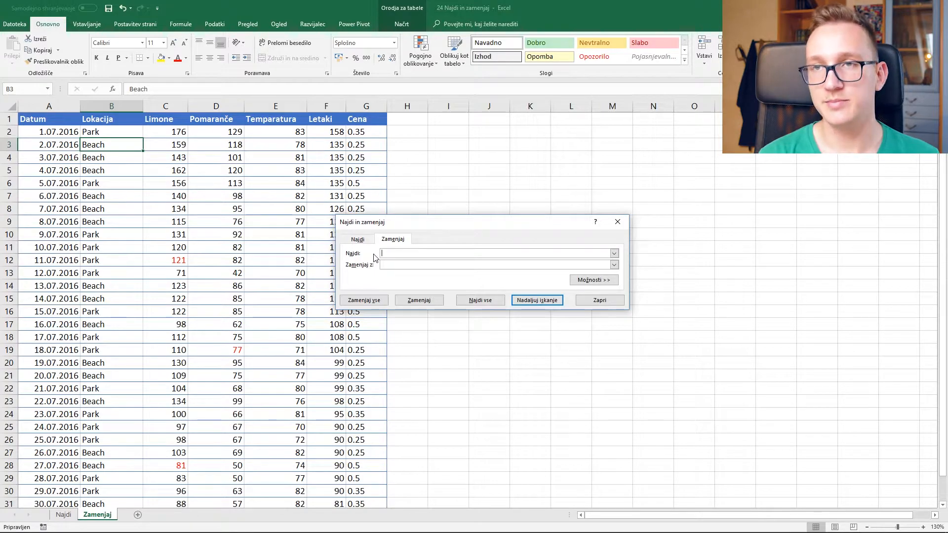
text(beach)
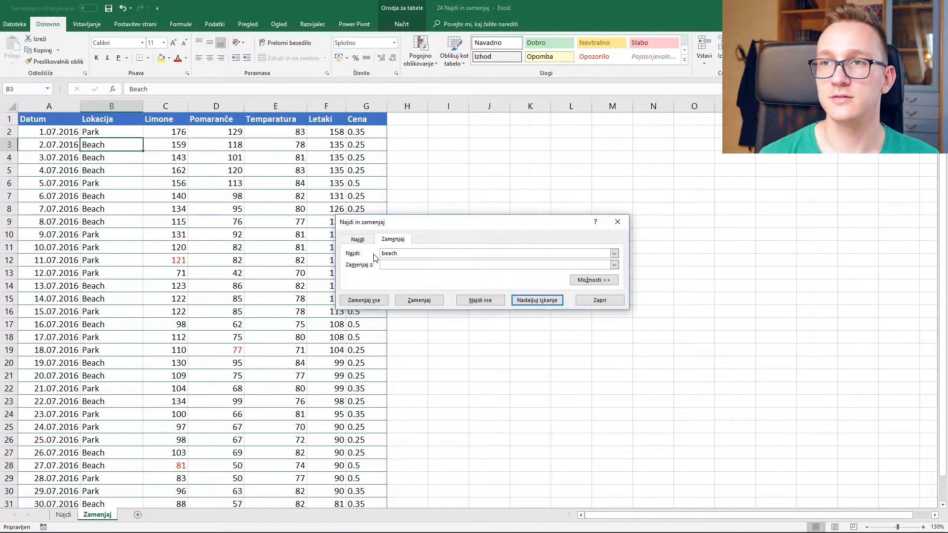
click(417, 264)
text(Plaža)
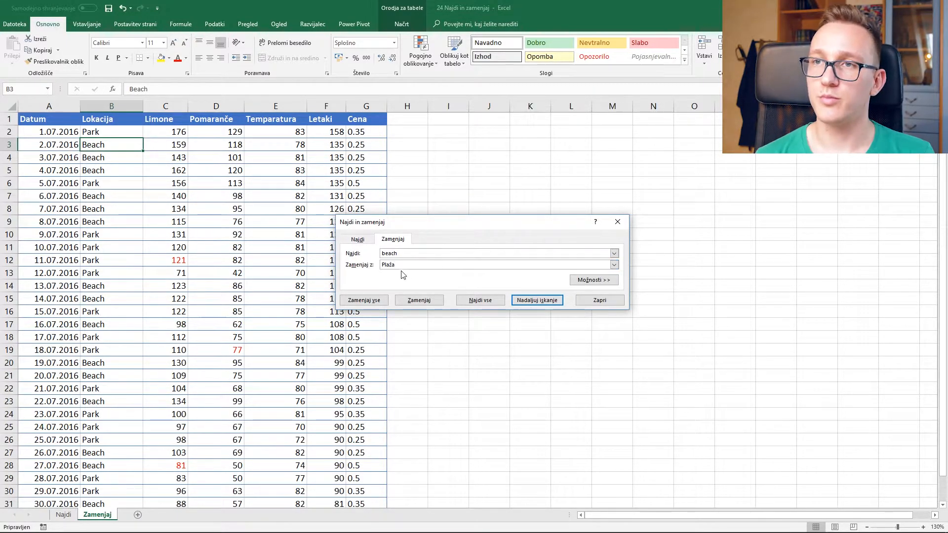
click(404, 266)
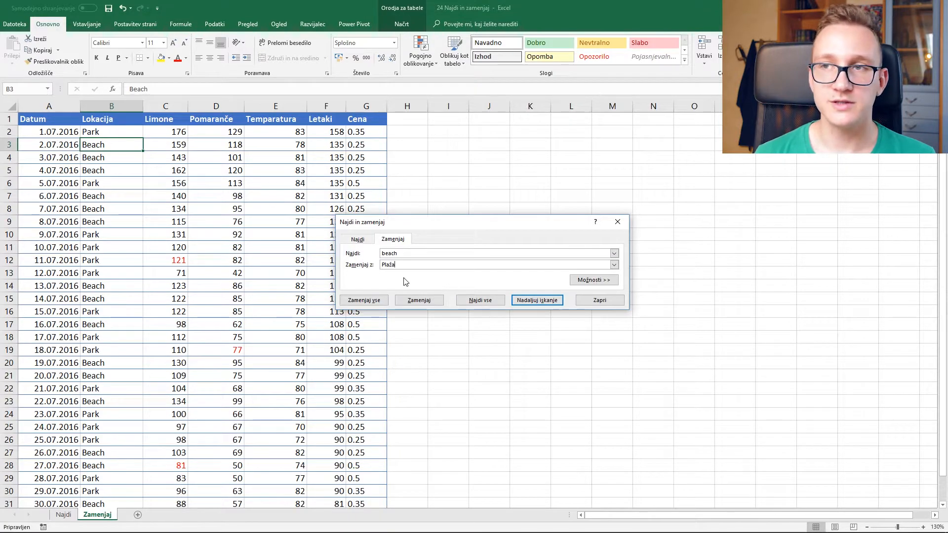
click(381, 302)
drag(474, 259, 457, 180)
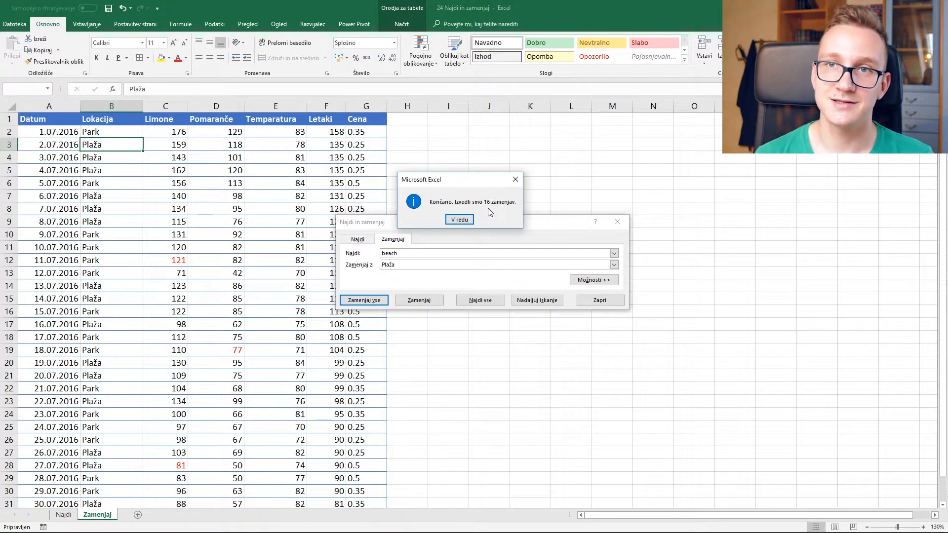
click(458, 220)
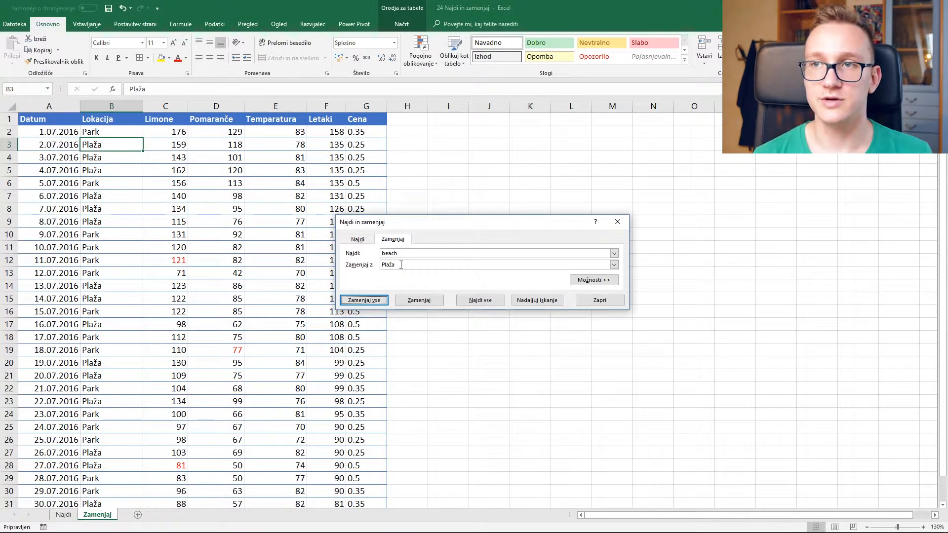
Change the text to find to 2016.
click(416, 254)
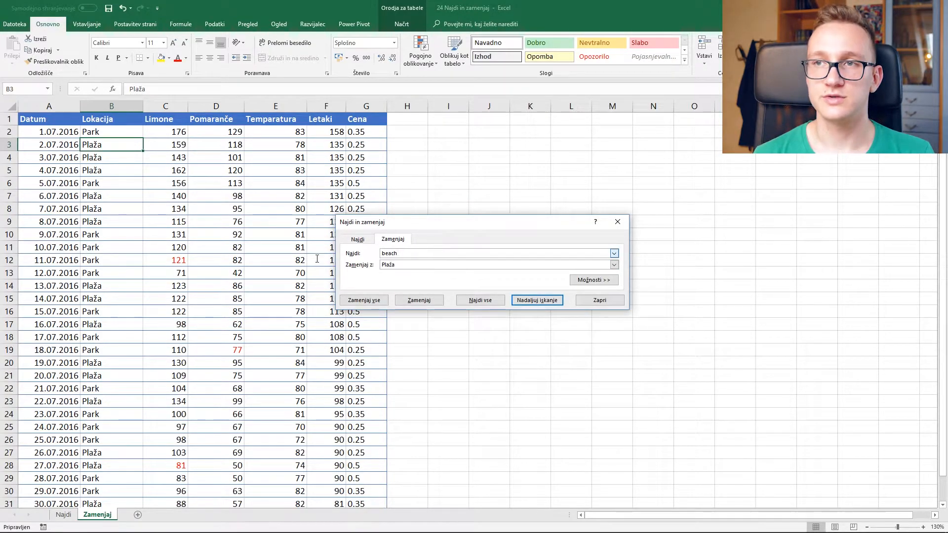
key(BackSpace)
key(BackSpace)
key(BackSpace)
key(BackSpace)
key(BackSpace)
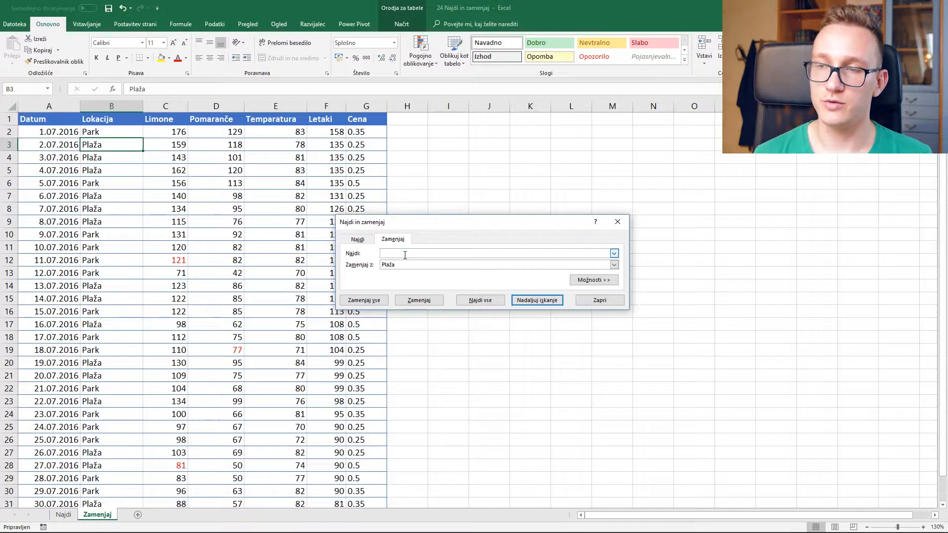
text(2016)
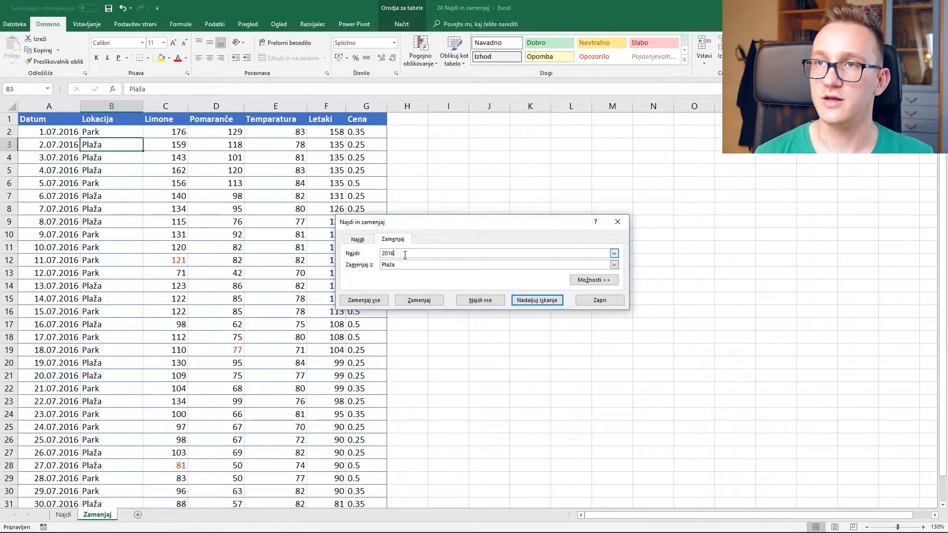
Replace all occurrences of 2016 with 2018 in the table and close Find and Replace.
click(406, 264)
key(BackSpace)
key(BackSpace)
key(BackSpace)
key(BackSpace)
key(BackSpace)
text(201)
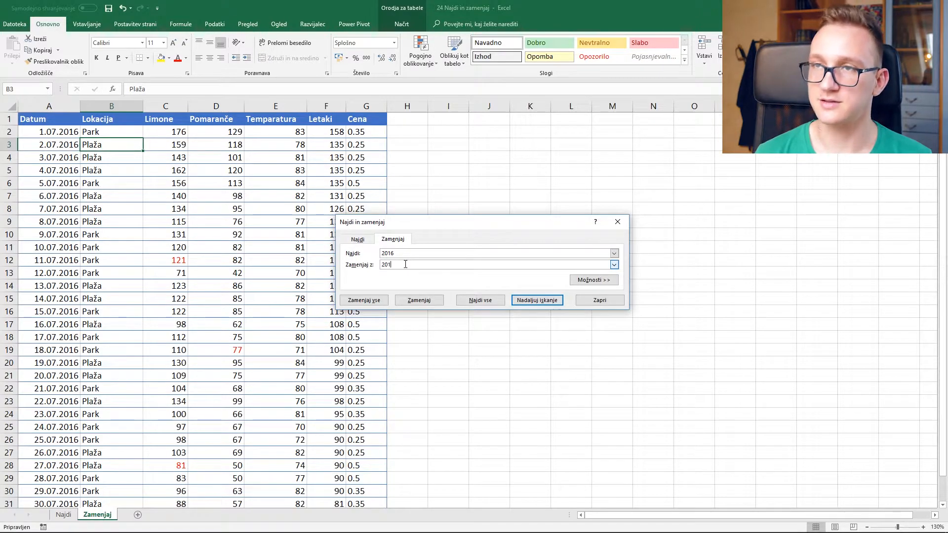
text(8)
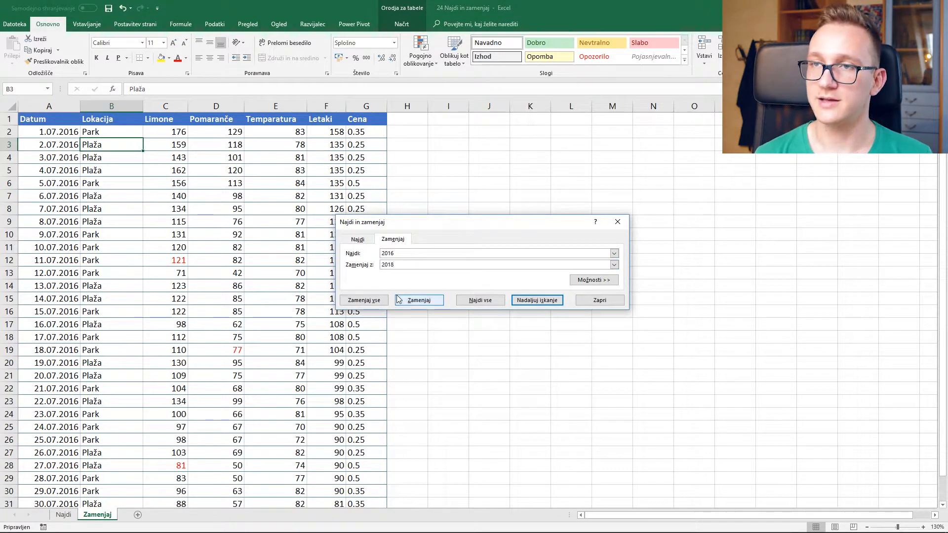
click(363, 300)
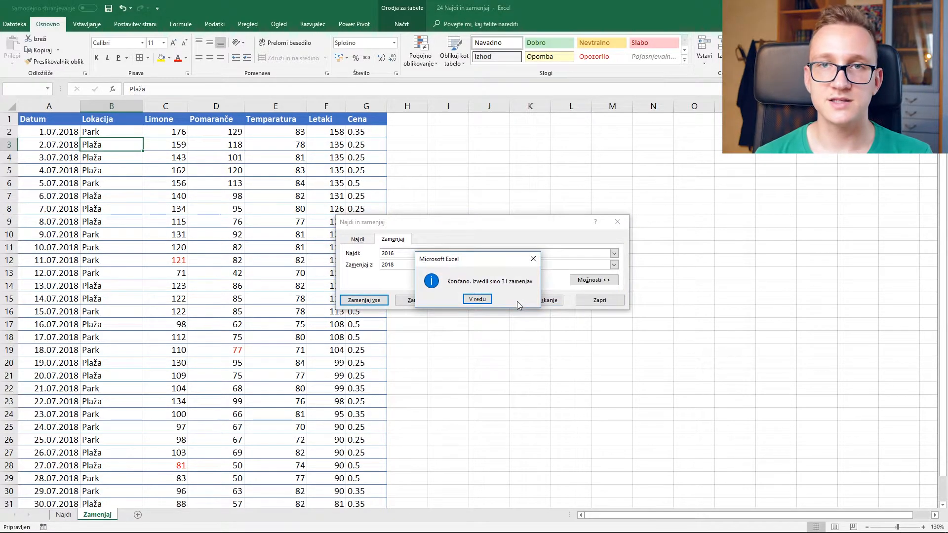
click(477, 300)
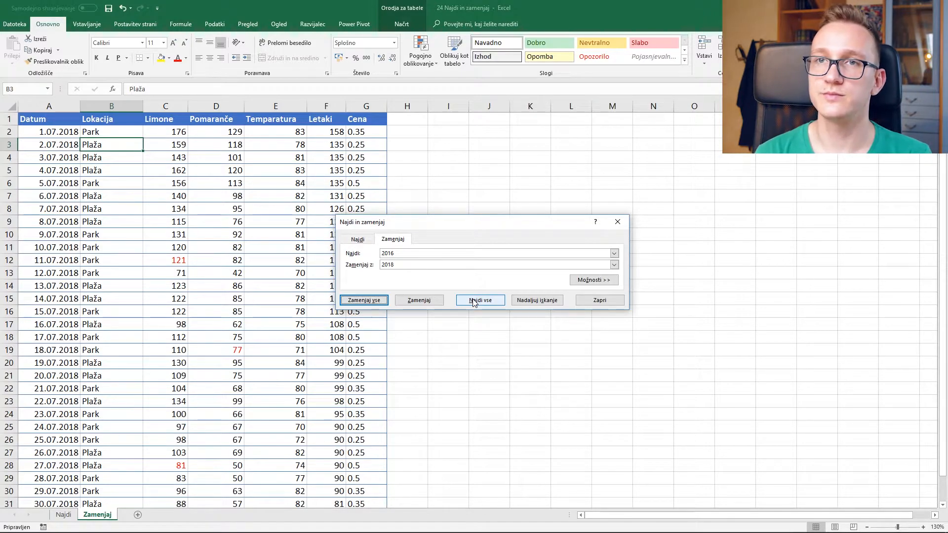
click(684, 307)
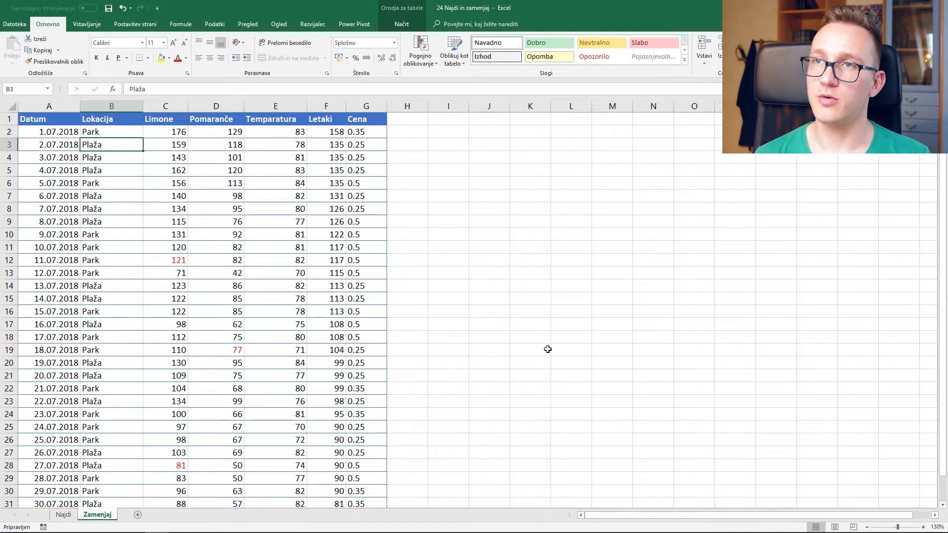
Inspect the decimal notation of the Cena values and compare it with the dots in the Datum column.
click(364, 134)
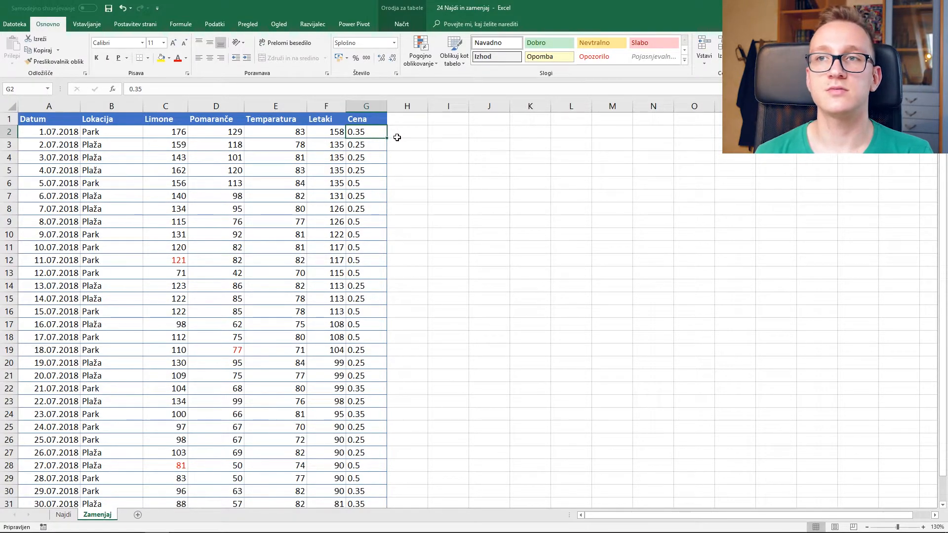
drag(380, 133, 381, 261)
click(416, 195)
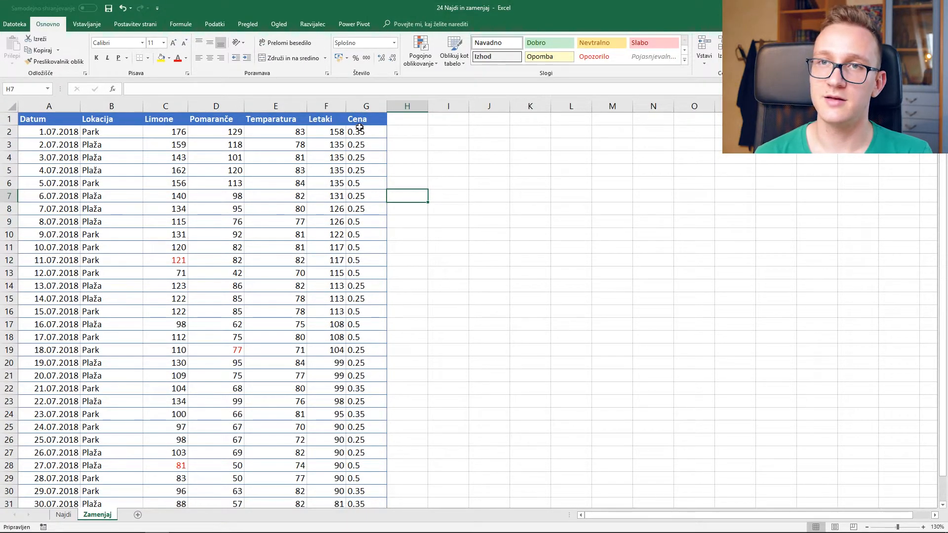
click(54, 132)
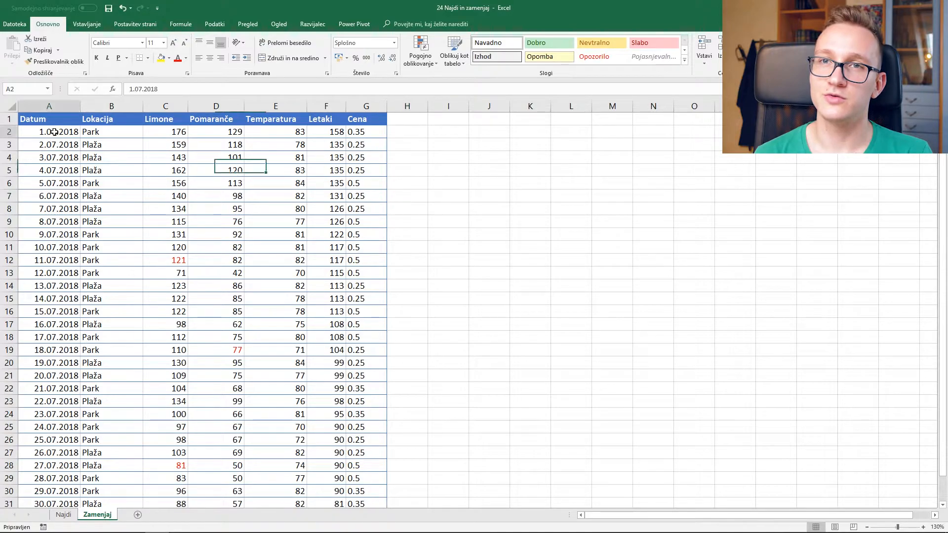
Select all the Cena values from G2 to G32 and open Replace for that range.
click(364, 133)
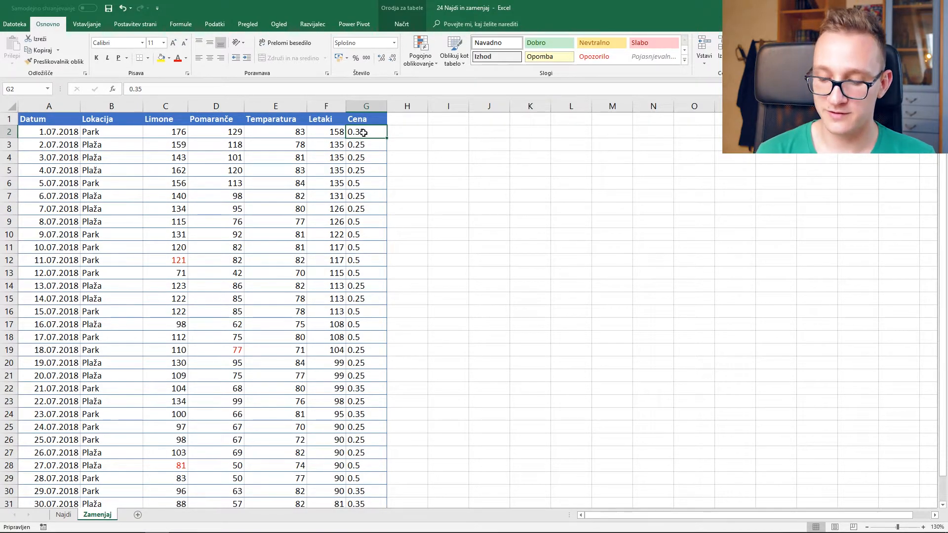
key(ctrl+shift+Down)
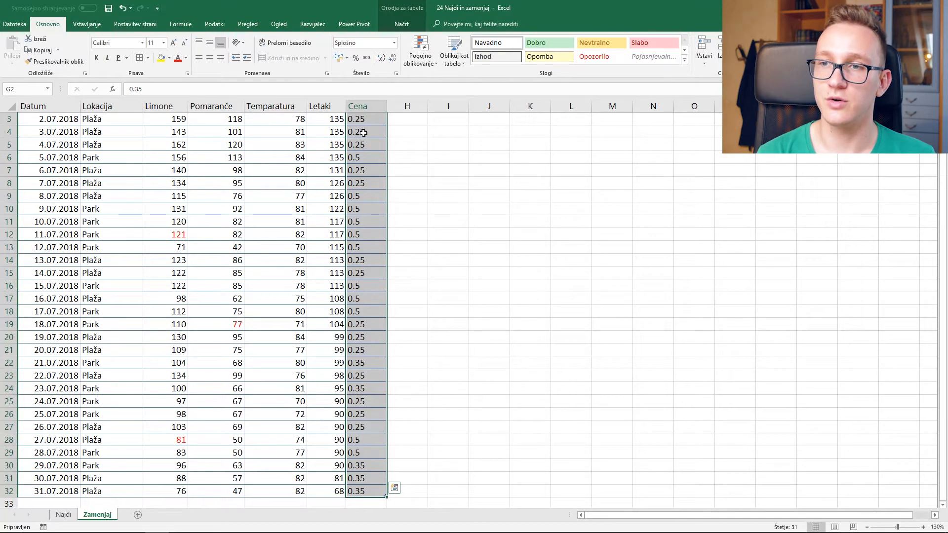
scroll(363, 133, up, 1)
click(853, 52)
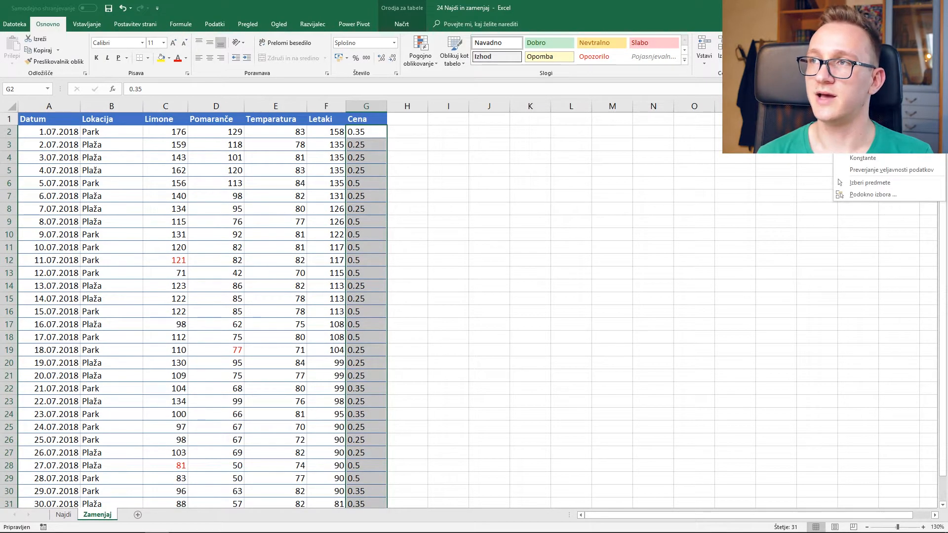
click(863, 86)
Replace every dot with a comma in the selected Cena values.
click(538, 284)
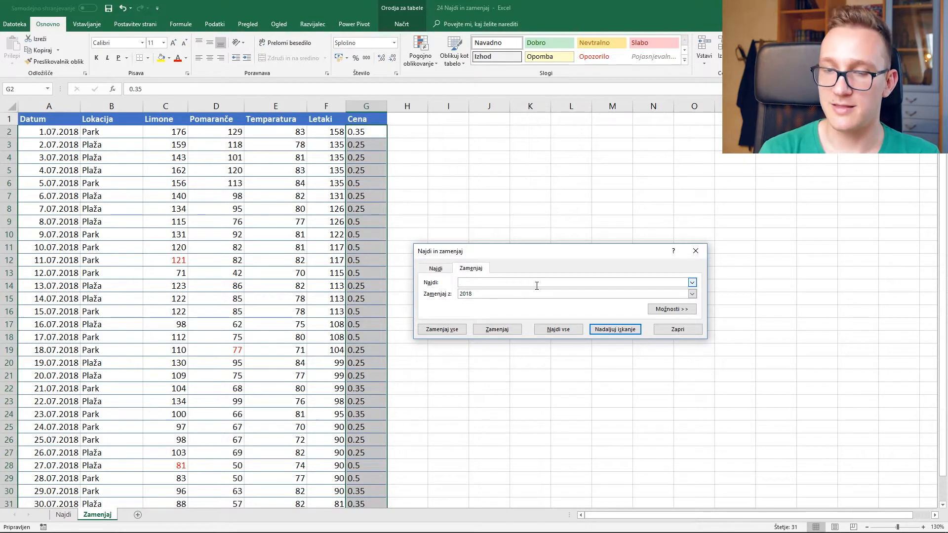
click(475, 295)
text(,)
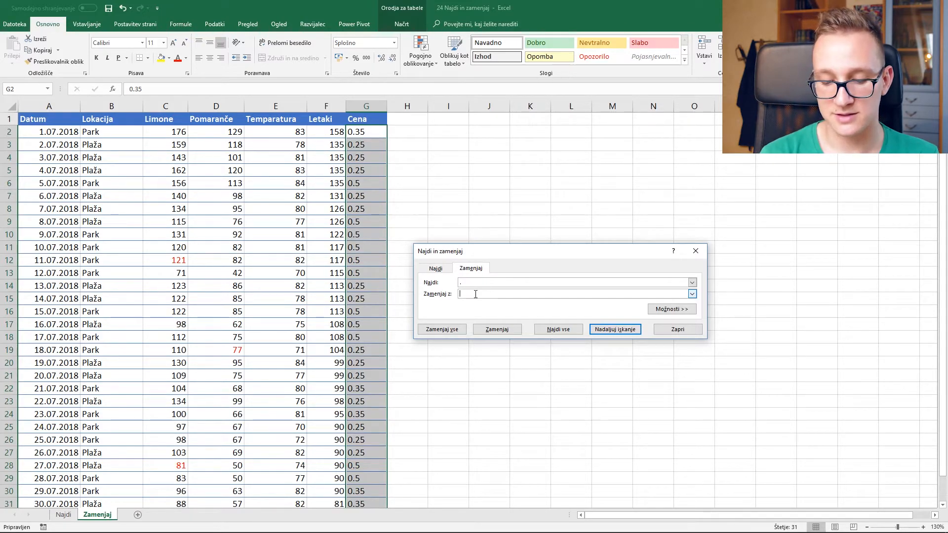
click(464, 330)
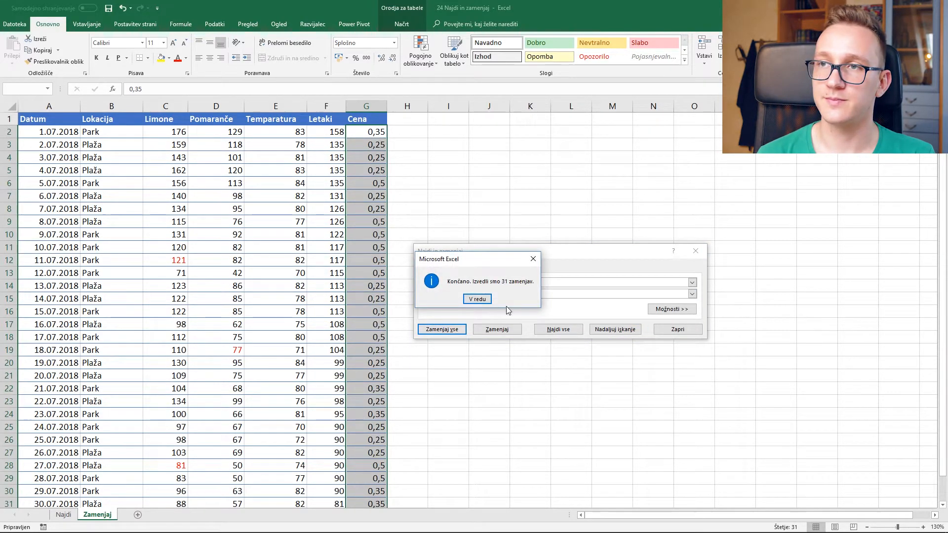
Check the replaced Cena values down to row 32 and close Find and Replace.
click(477, 299)
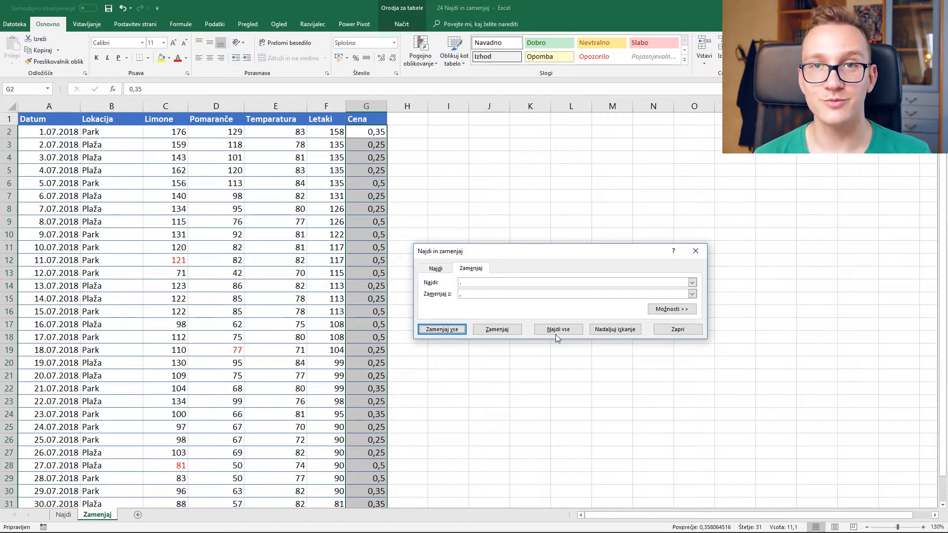
scroll(647, 306, down, 3)
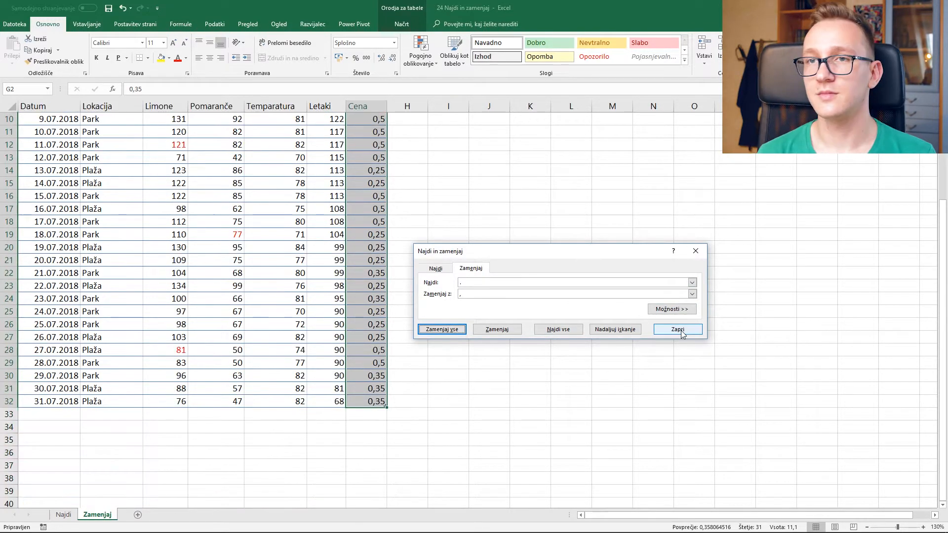
click(678, 330)
click(281, 336)
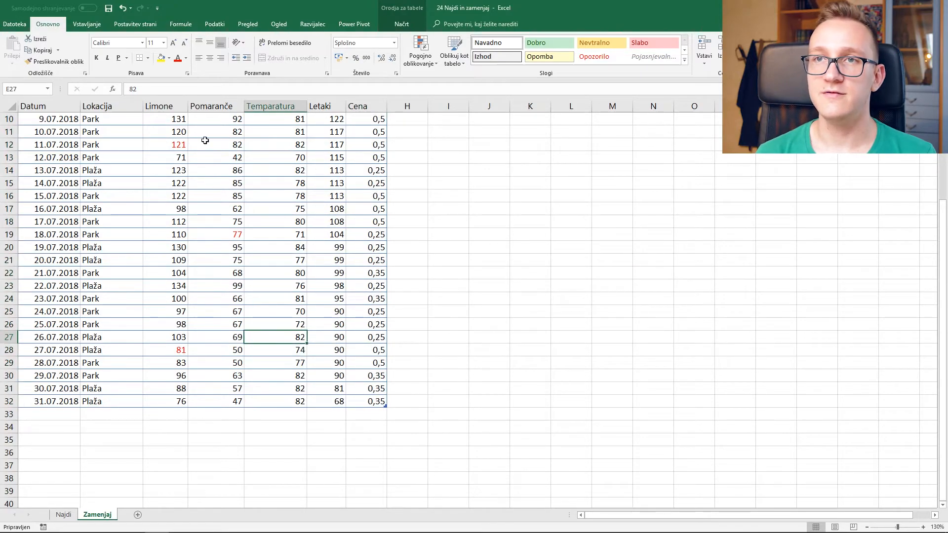
Examine the red-font numbers in the Limone and Pomaranče columns at C12, D19 and C28.
click(177, 145)
click(231, 235)
click(178, 349)
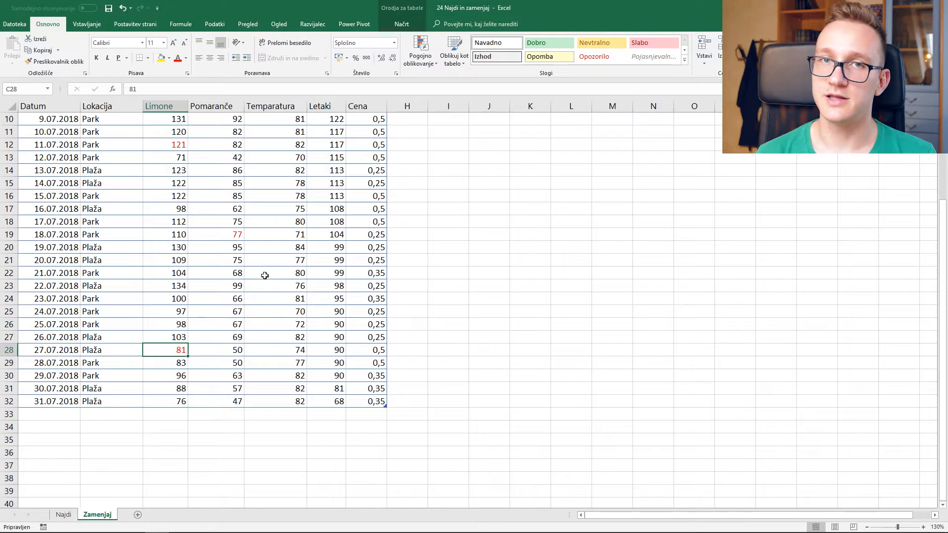
scroll(299, 260, up, 1)
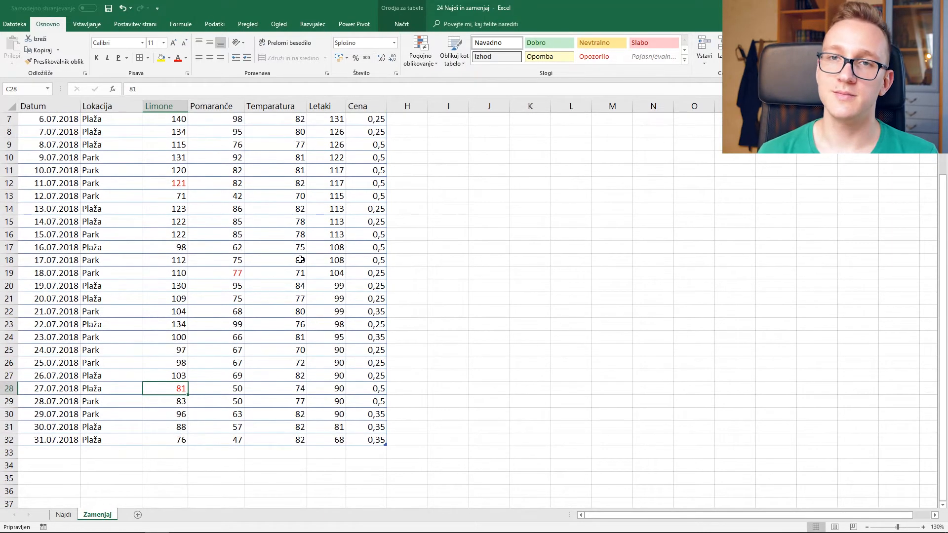
click(179, 184)
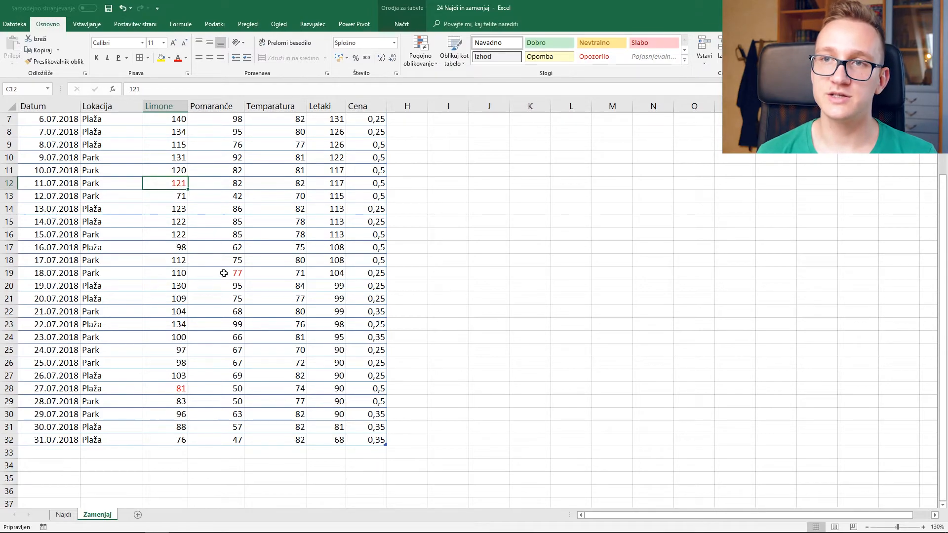
click(224, 274)
click(181, 388)
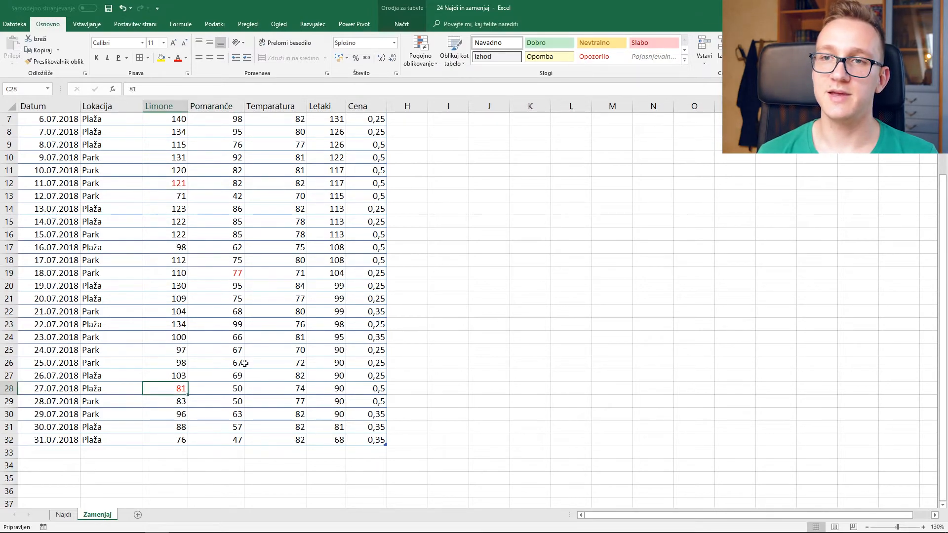
click(184, 186)
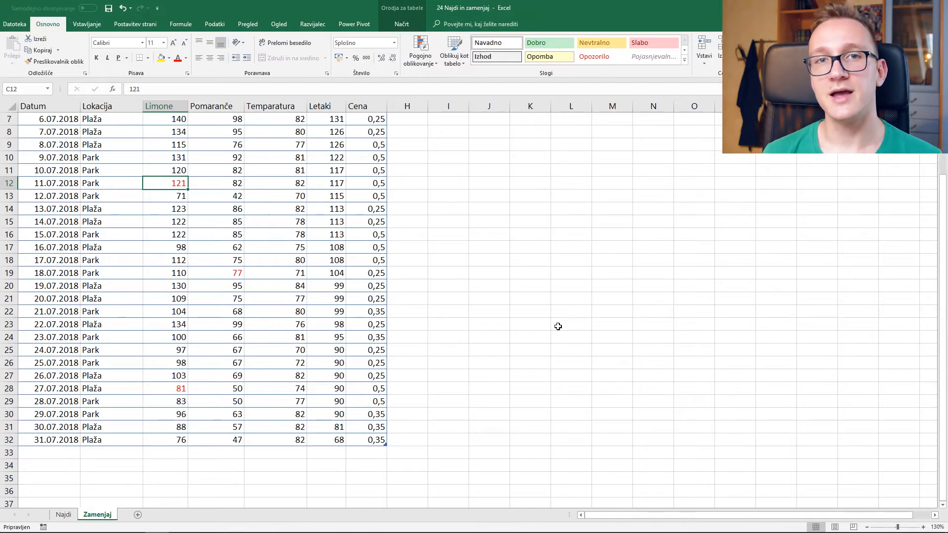
key(ctrl+f)
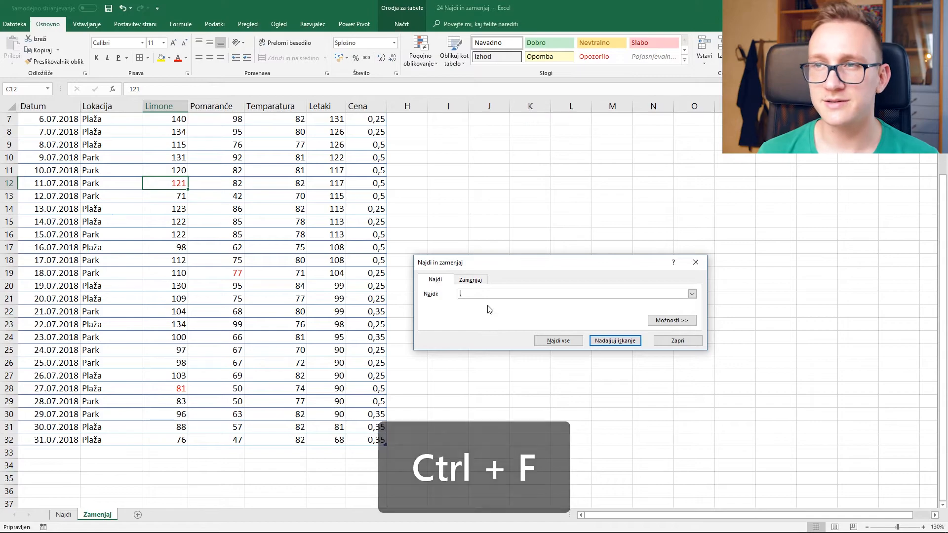
click(480, 285)
text(,)
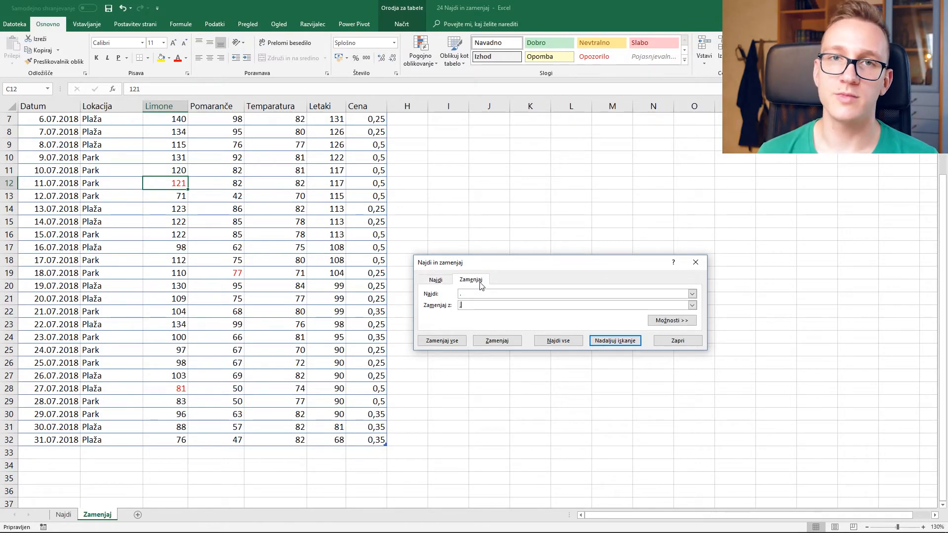
click(693, 260)
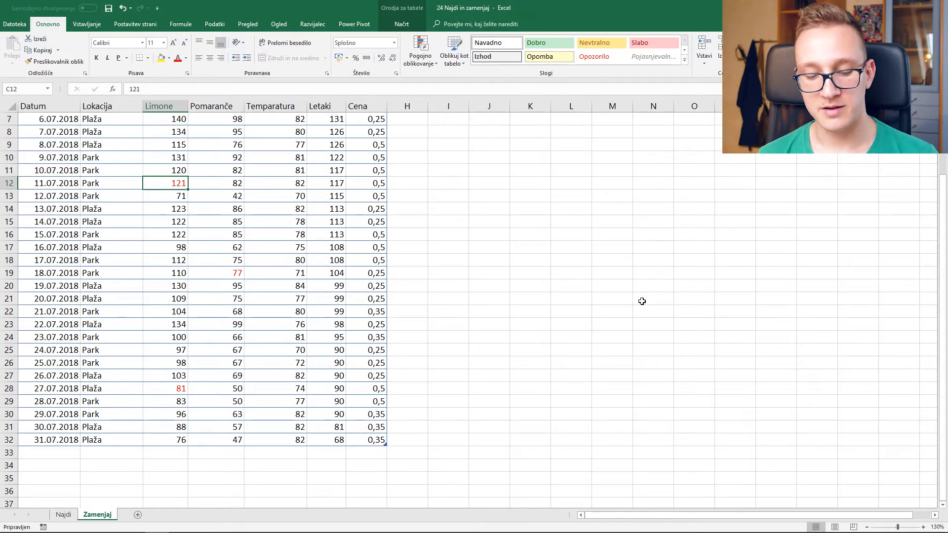
Open Replace, clear both the search and replacement texts, and show the extended options.
key(ctrl+h)
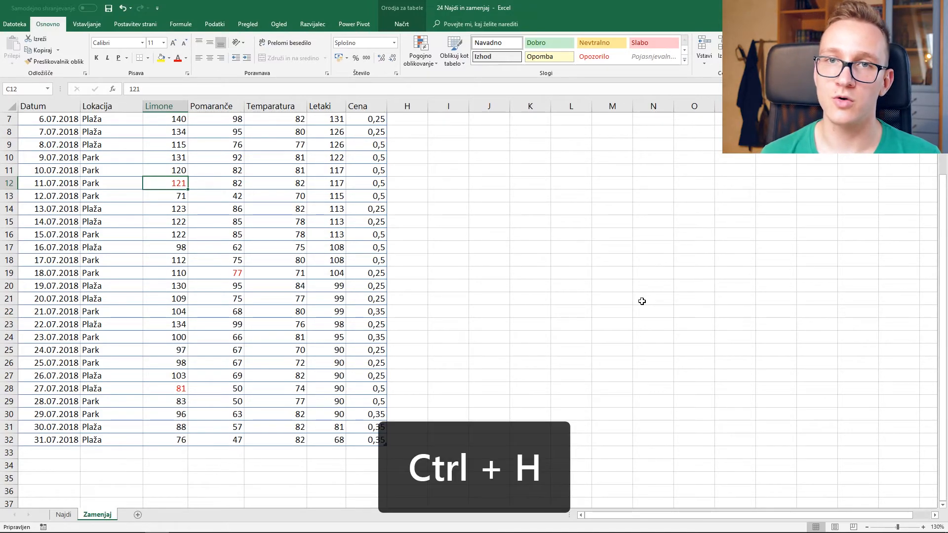
key(BackSpace)
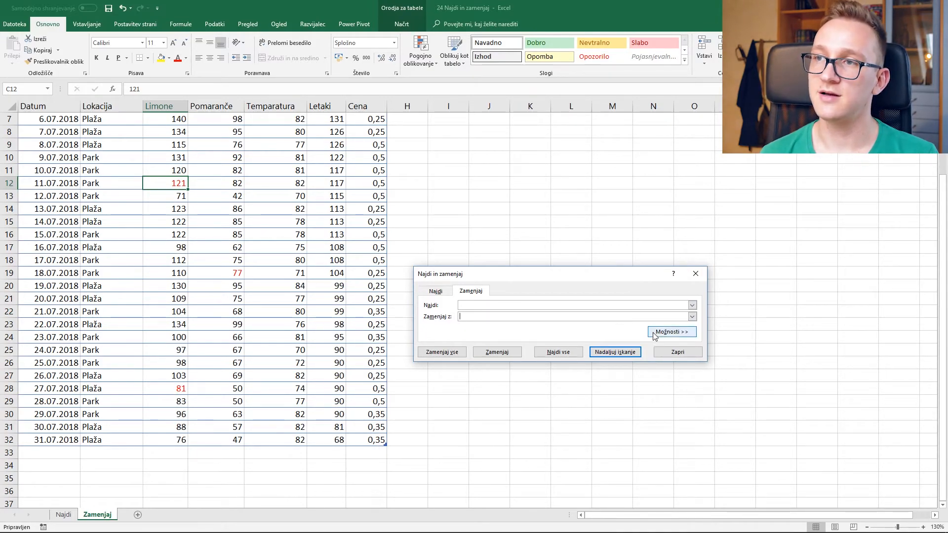
click(672, 332)
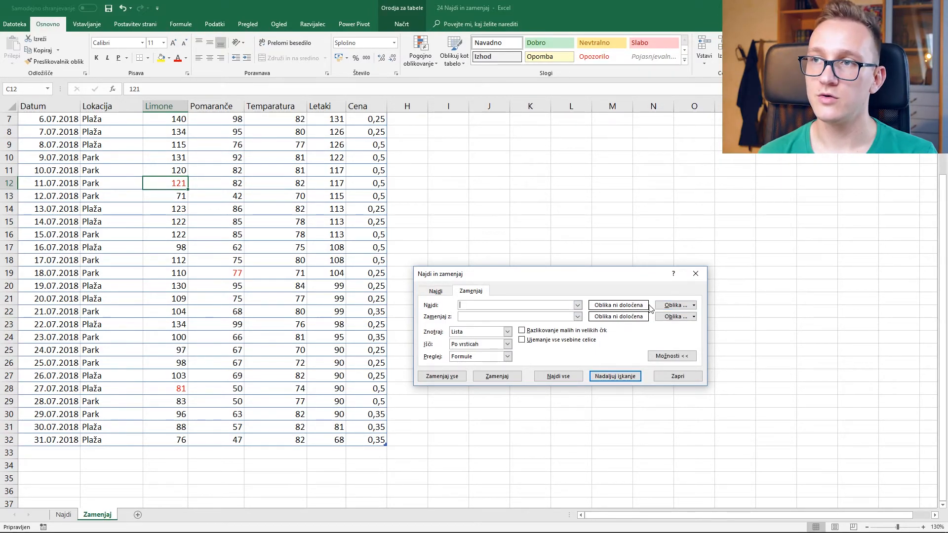
Set the format to find to the standard red font colour.
click(672, 306)
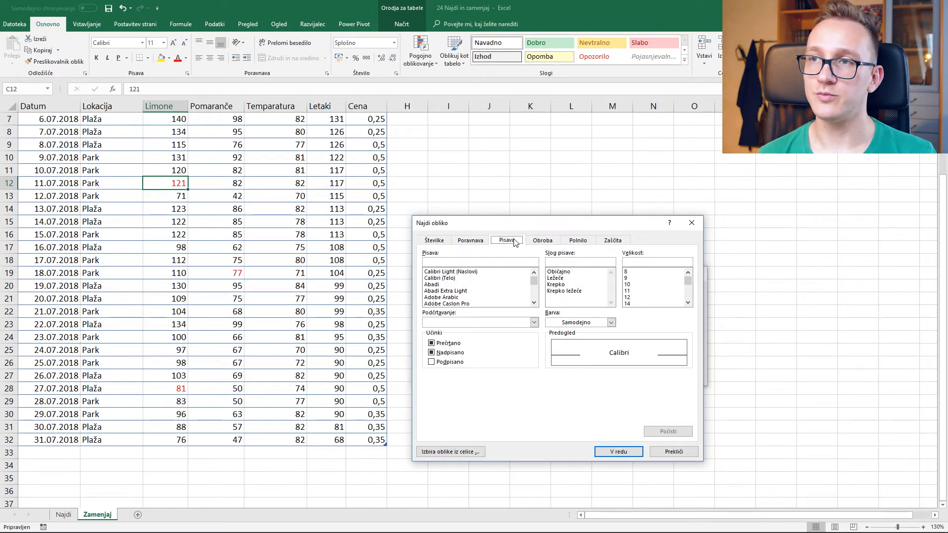
click(611, 323)
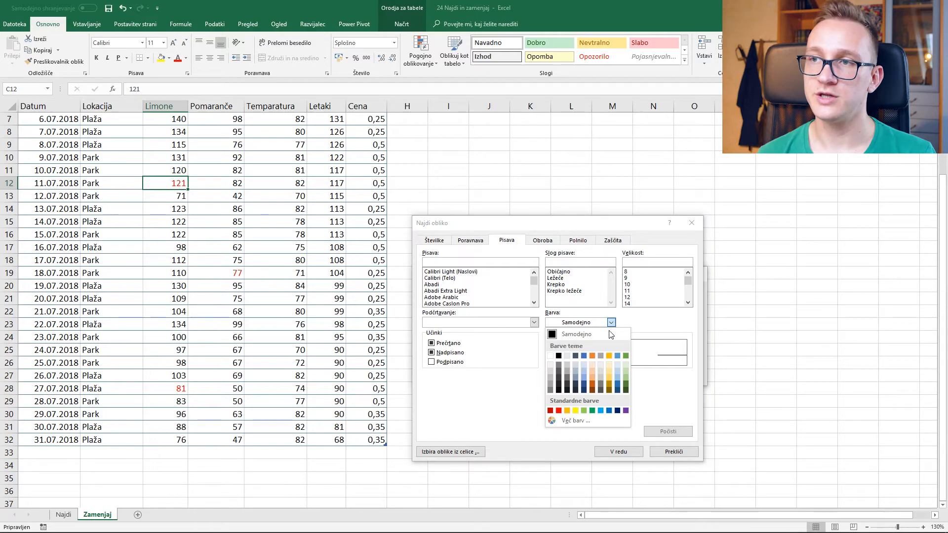
click(558, 411)
click(618, 452)
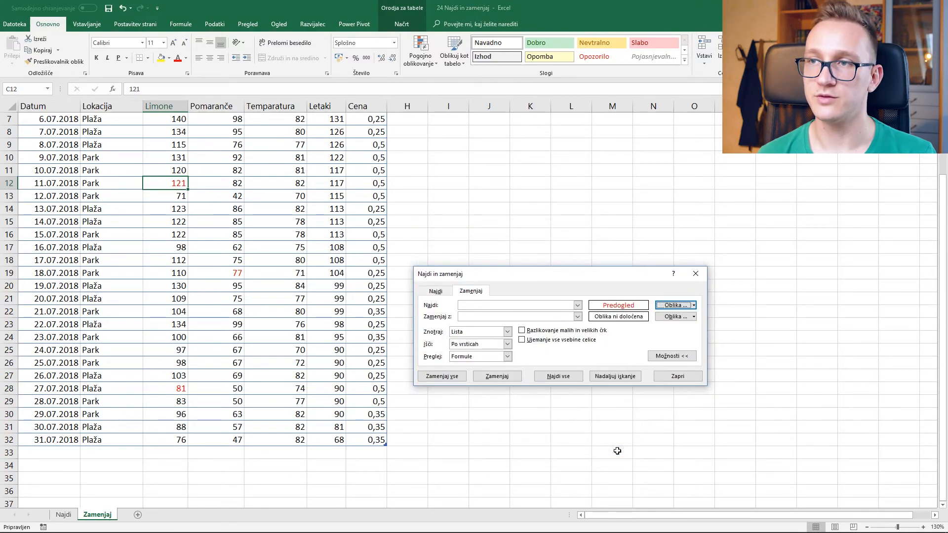
Set the replacement format to the standard green font colour and replace all red-font matches on the sheet.
click(675, 316)
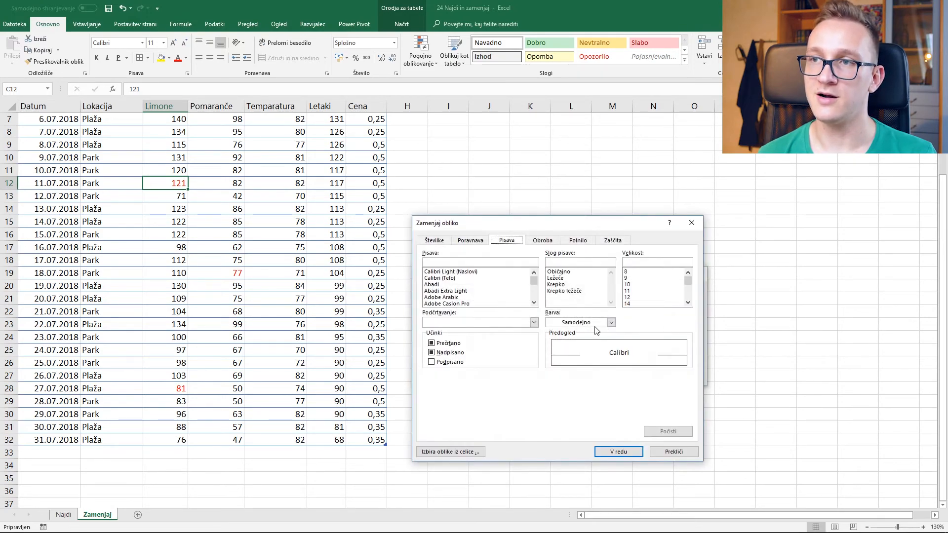
click(577, 324)
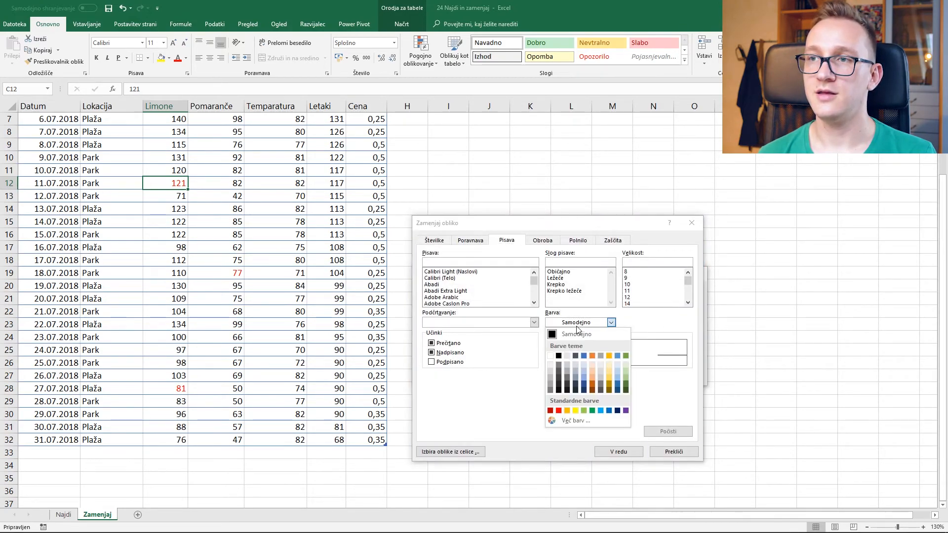
click(592, 411)
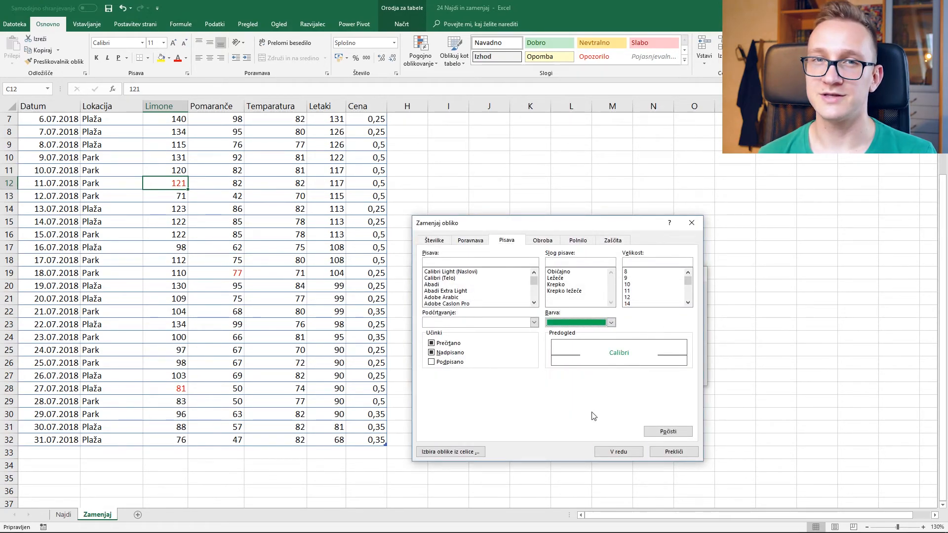
click(617, 451)
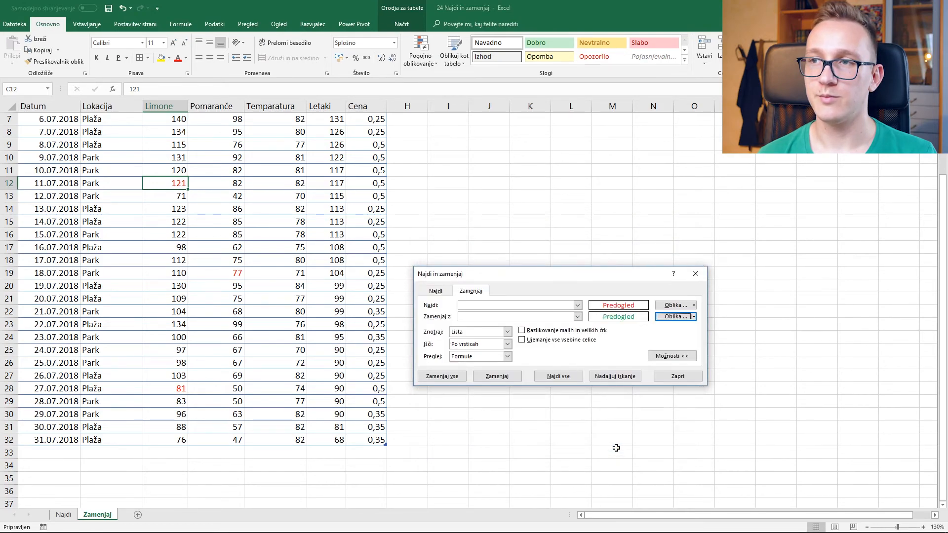
click(458, 377)
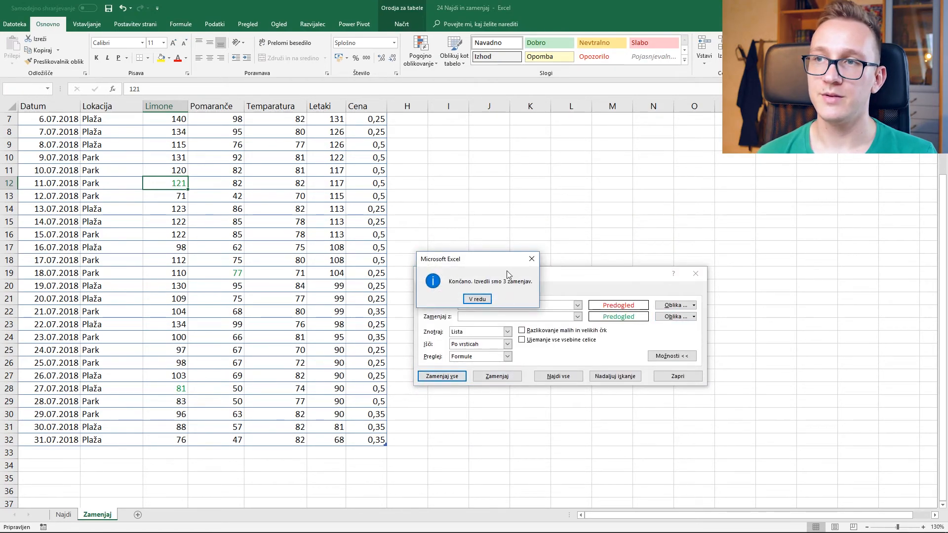